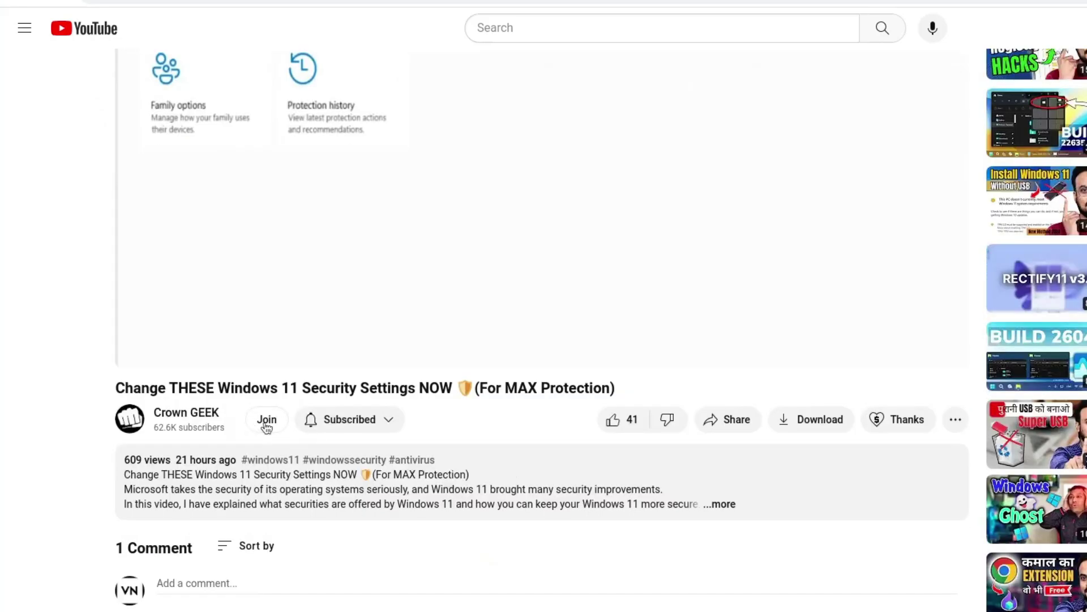
Examine the perks of the CrownGeek King Members tier in the Crown GEEK channel's membership offer
left_click(266, 422)
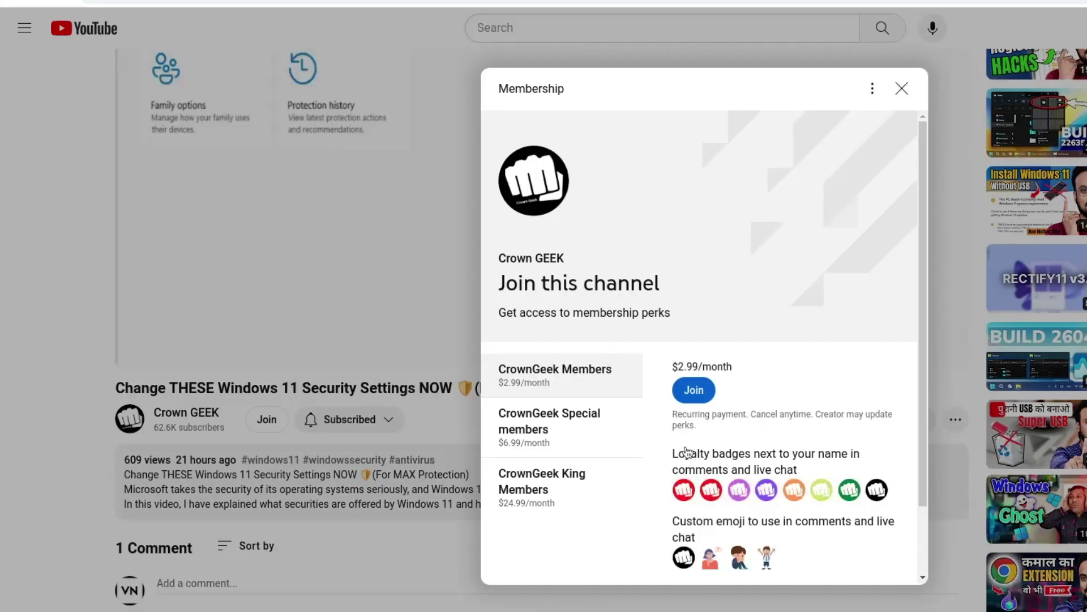
left_click(552, 475)
scroll(708, 453, "down", 2)
left_click_drag(673, 456, 748, 461)
left_click_drag(673, 484, 857, 493)
left_click(859, 487)
left_click(558, 302)
left_click(558, 302)
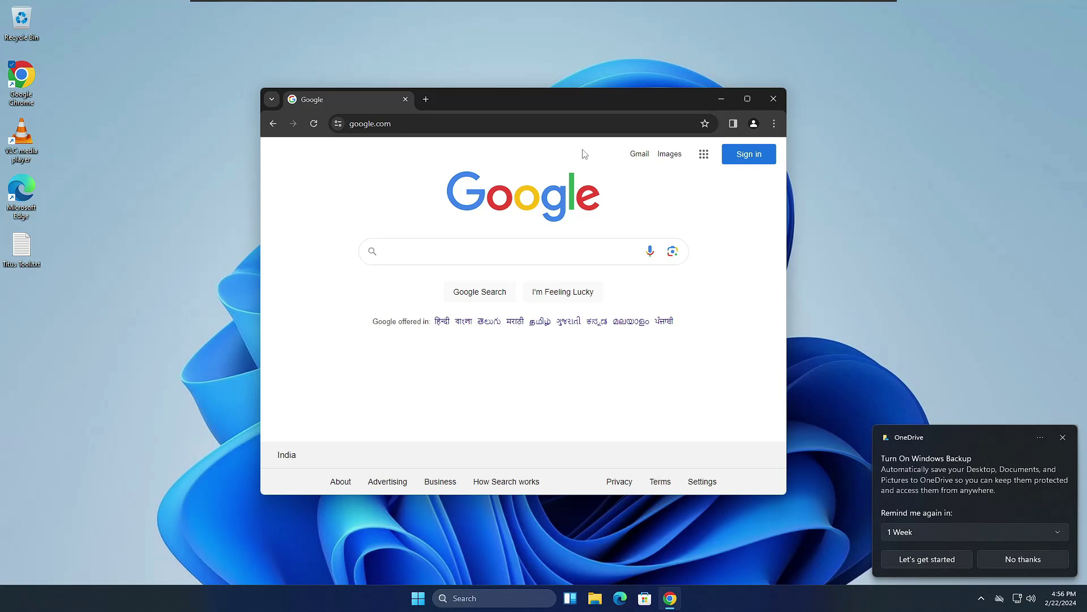
Open Chrome's experiments page at chrome://flags in the current browser tab
left_click_drag(525, 94, 536, 128)
left_click(434, 142)
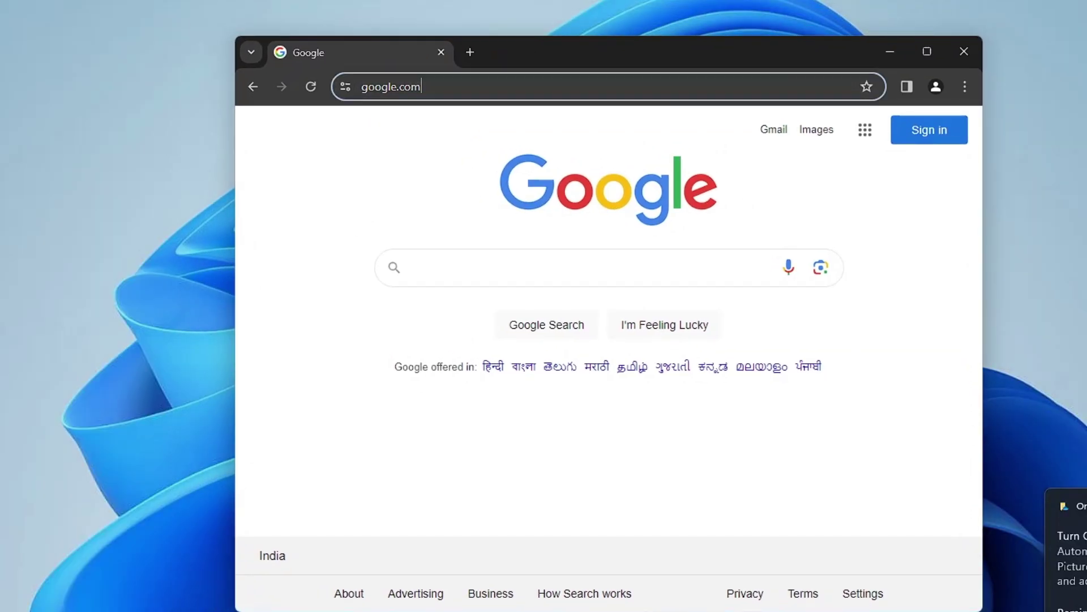
key("ctrl+a")
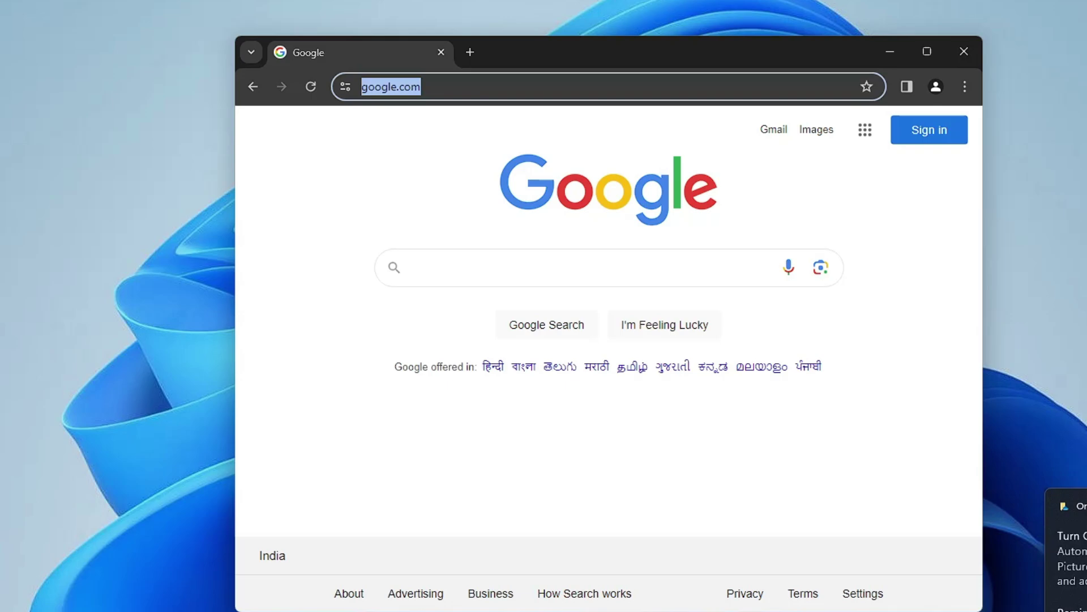
type("chrome://flags")
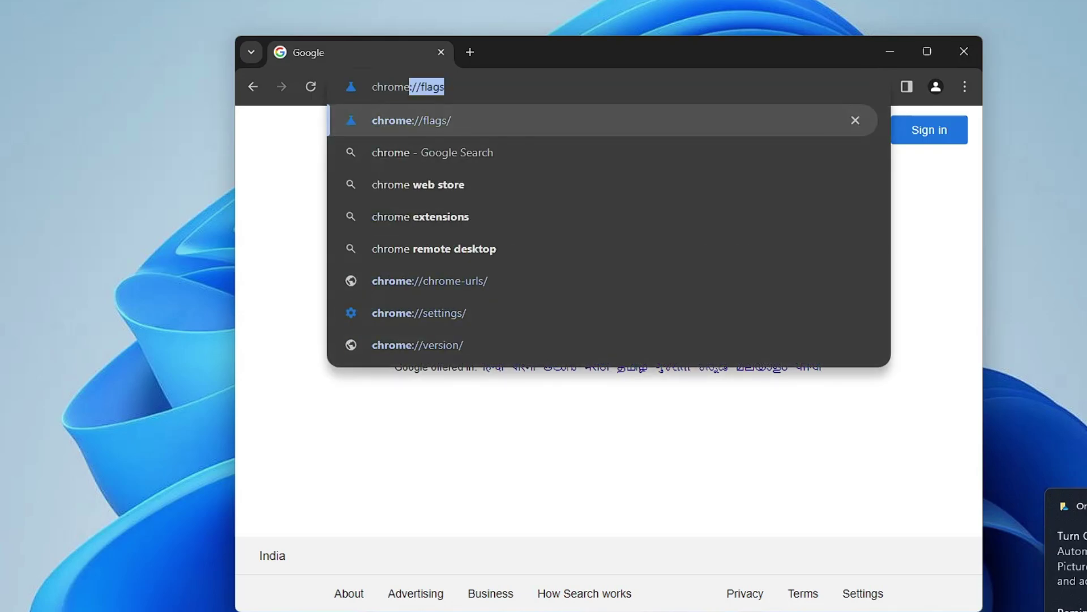
key("Right")
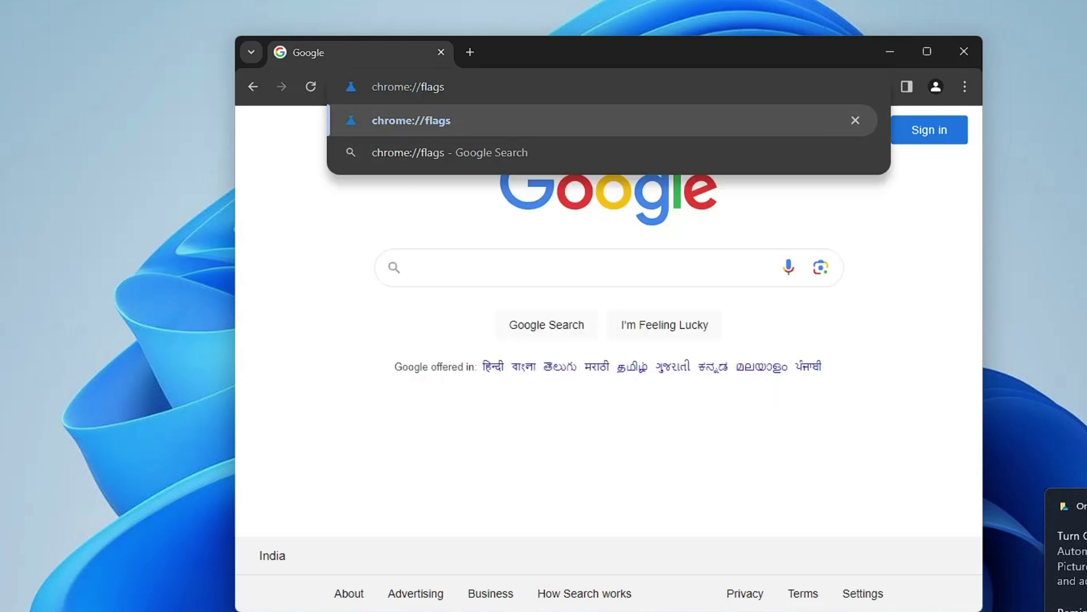
key("Return")
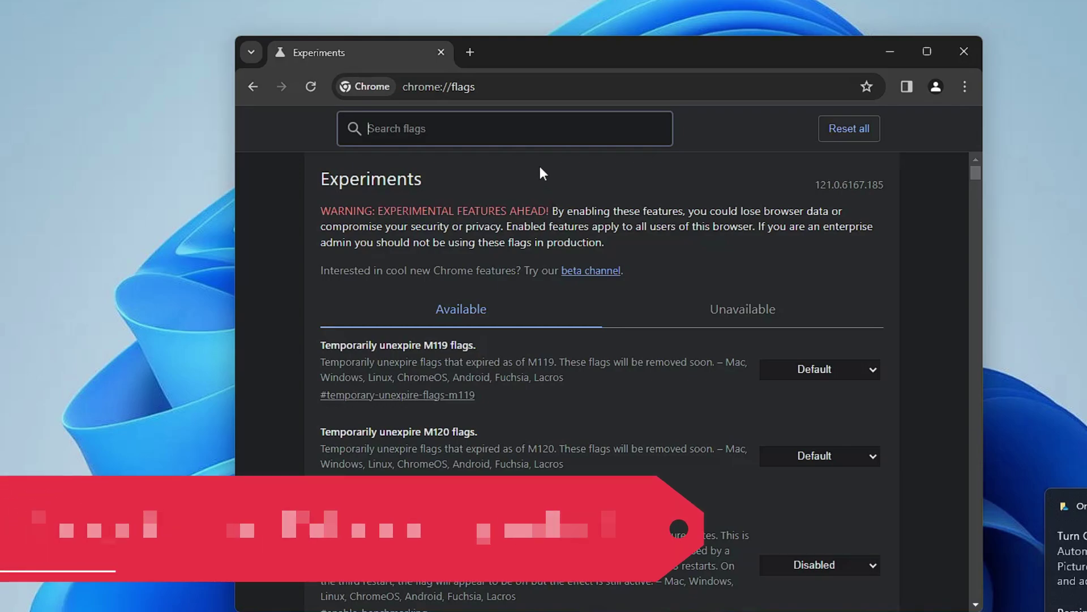
Find the flag "Anonymize local IPs exposed by WebRTC" by searching for "anony" and set it to Enabled
type("anony")
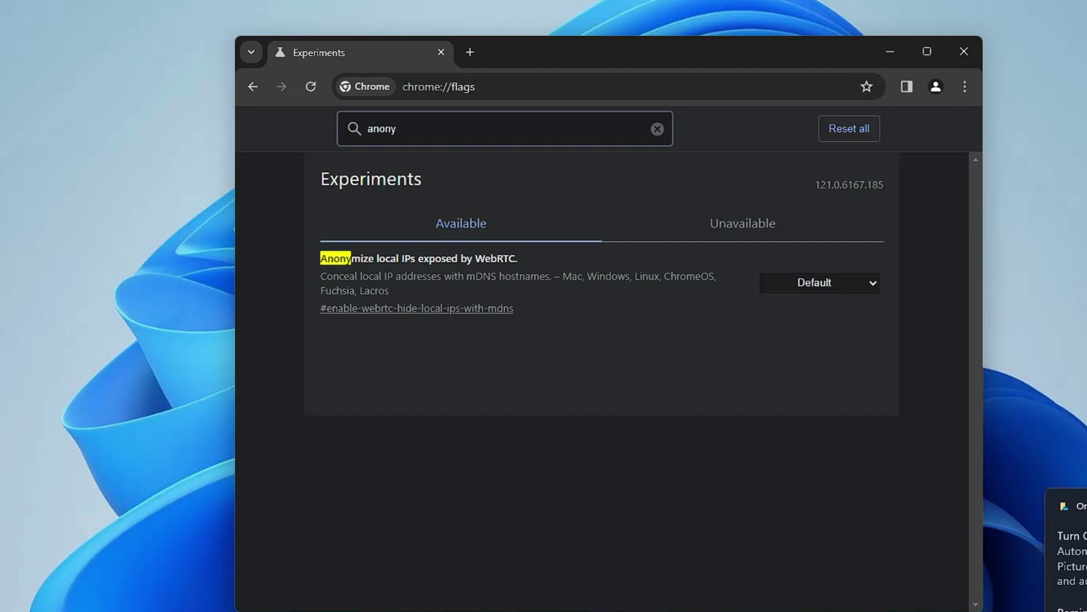
left_click(844, 283)
left_click(781, 315)
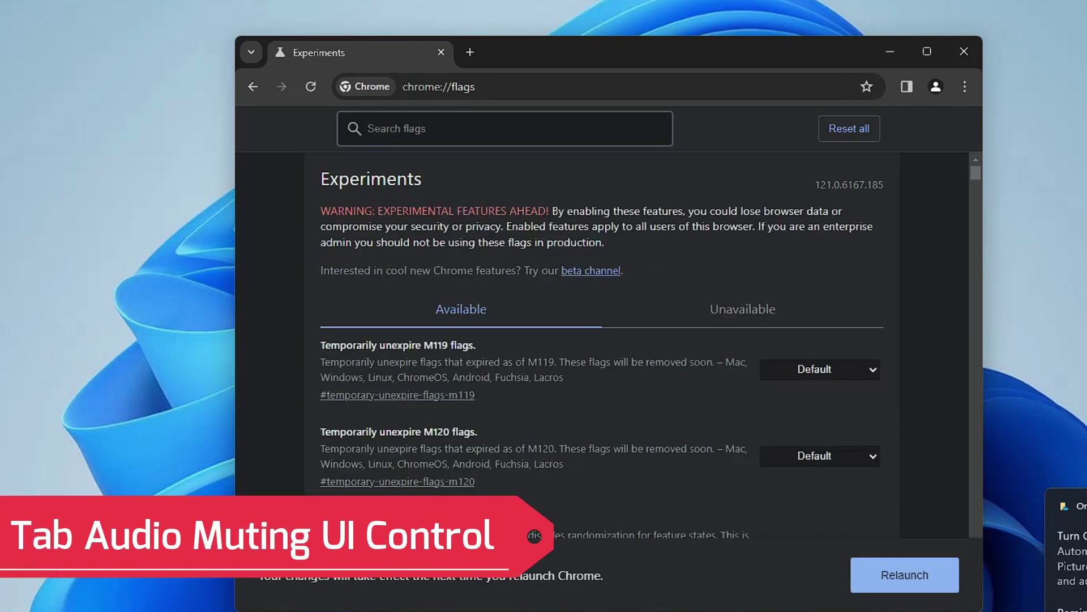
Search the flags for "tab audio"
type("tabn")
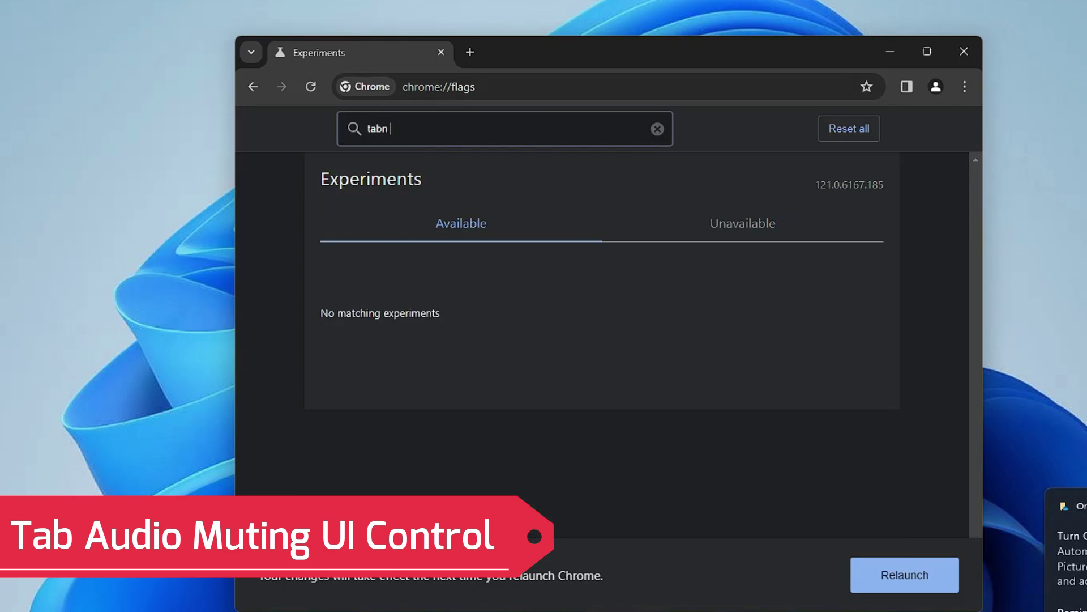
key("BackSpace")
type("audio")
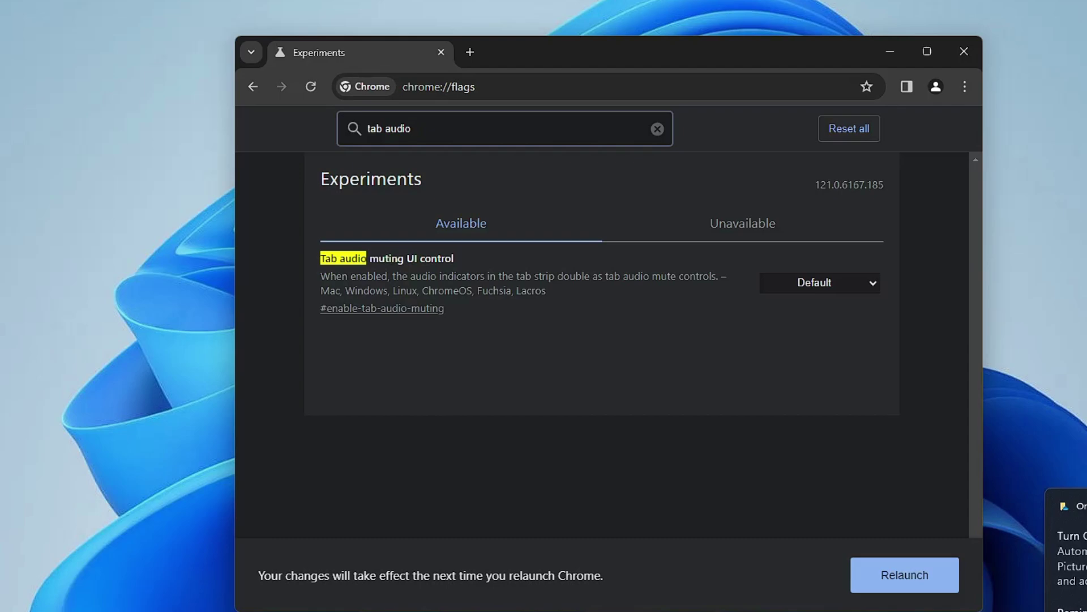
Play the YouTube video "Deleted System 32 from Windows" in a new tab, and inspect its audio indicator from the flags page
left_click(470, 52)
type("youtube.com/watch?v=OBPreMucWf0")
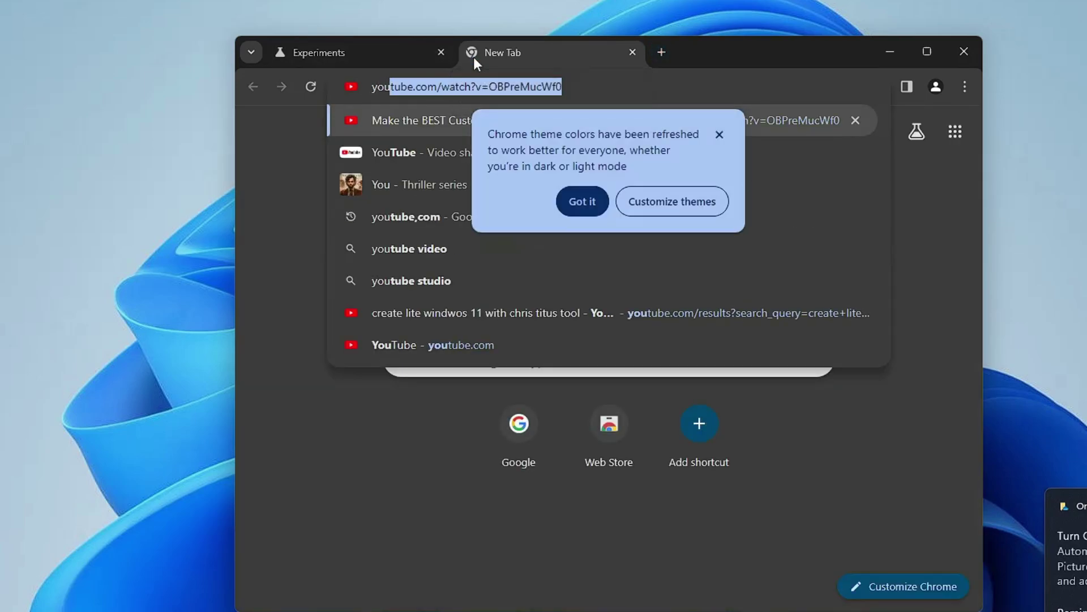
key("Return")
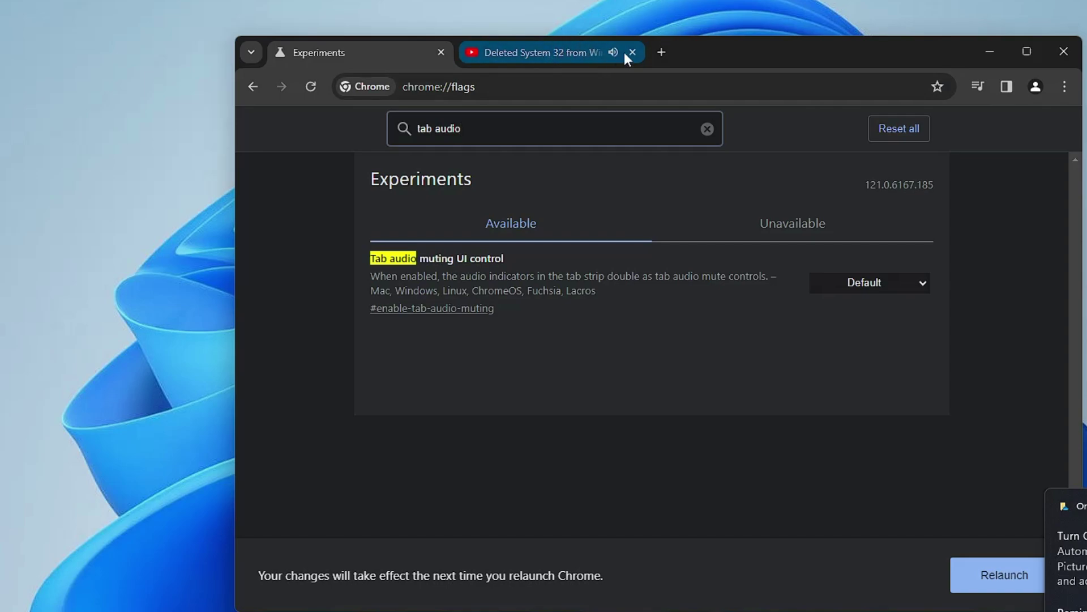
mouse_move(614, 50)
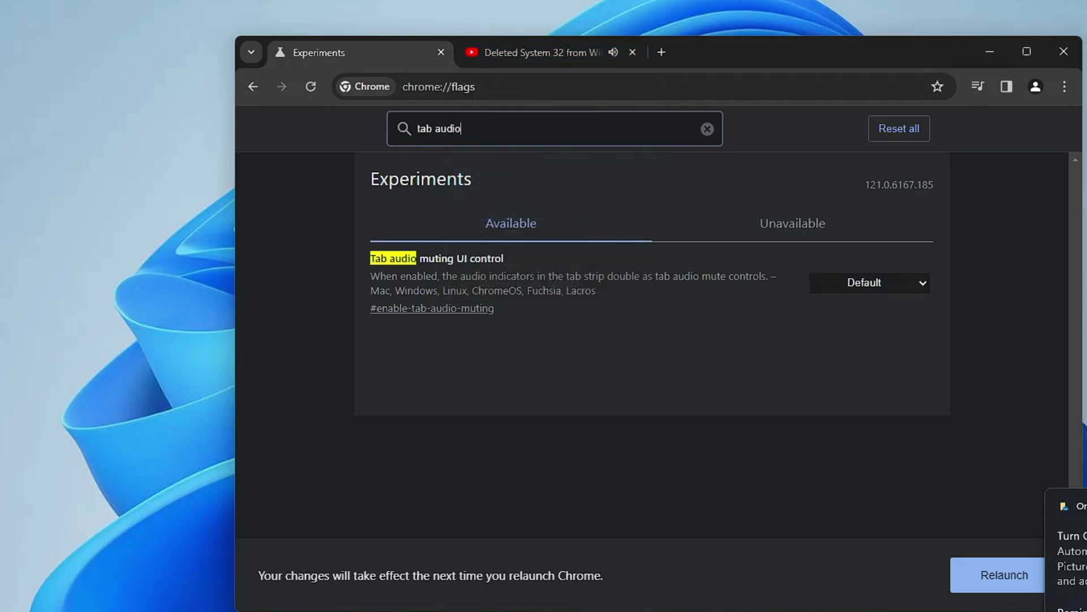
Set "Tab audio muting UI control" to Enabled and relaunch Chrome
left_click(867, 282)
left_click(846, 312)
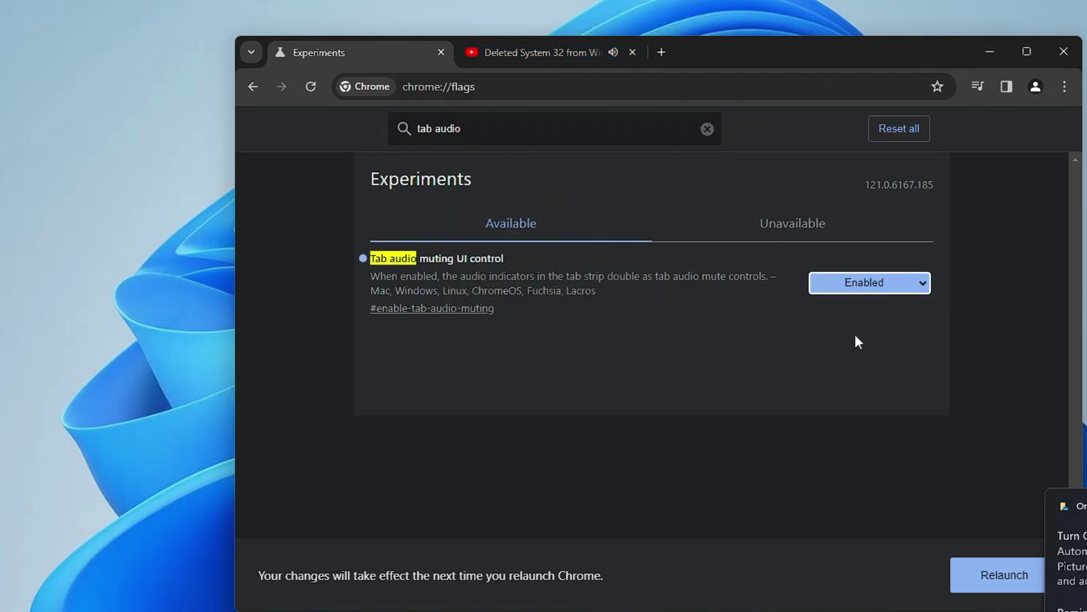
left_click(989, 577)
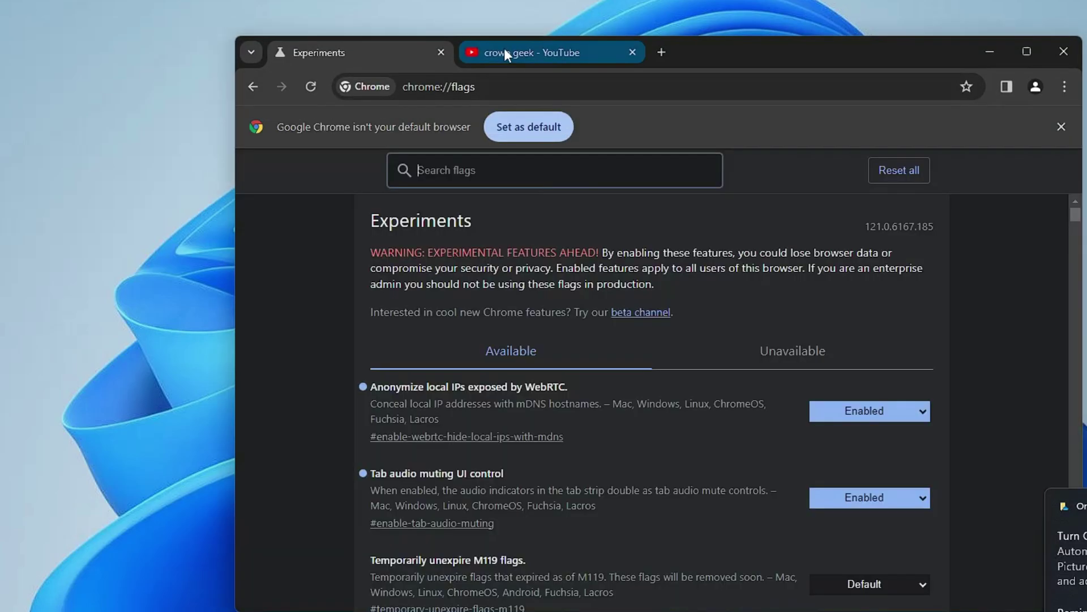
Start the System 32 video in the YouTube tab again, return to the flags page and mute the video tab using its audio indicator
left_click(506, 52)
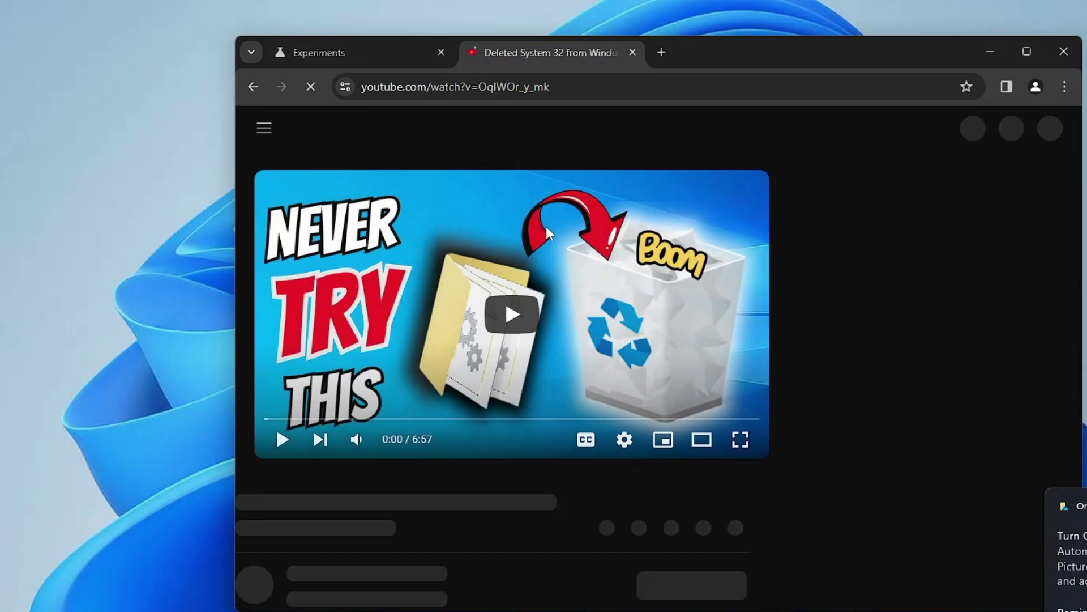
left_click(369, 50)
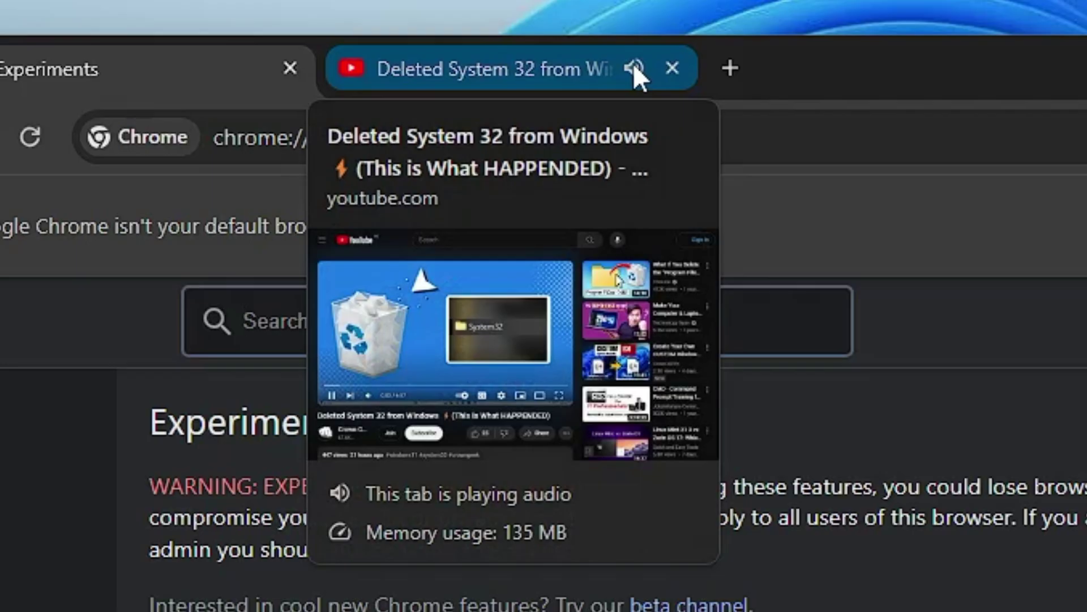
left_click(634, 65)
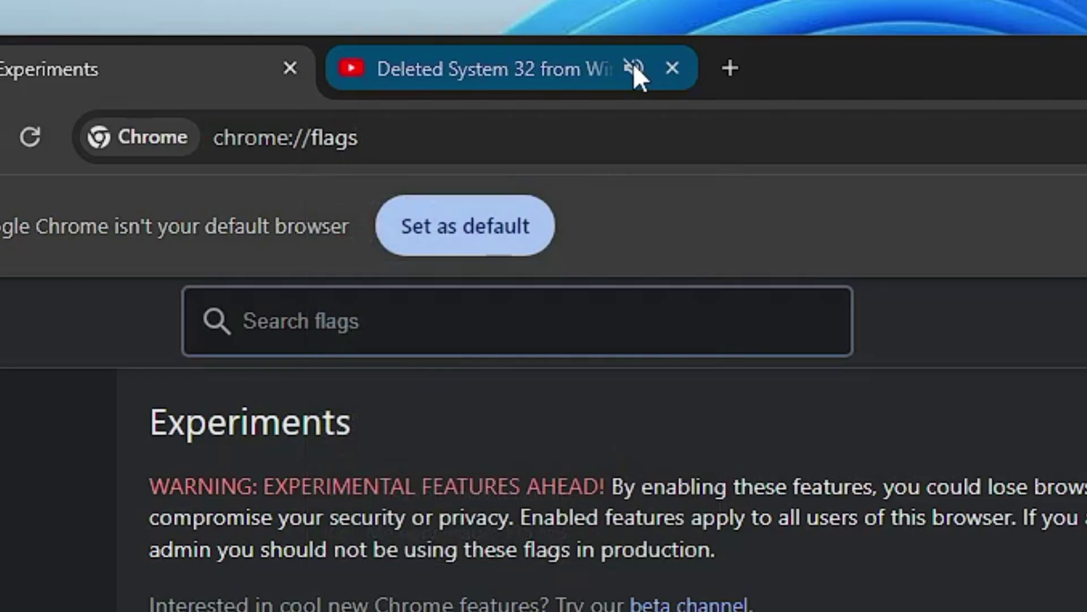
left_click(634, 70)
left_click(625, 65)
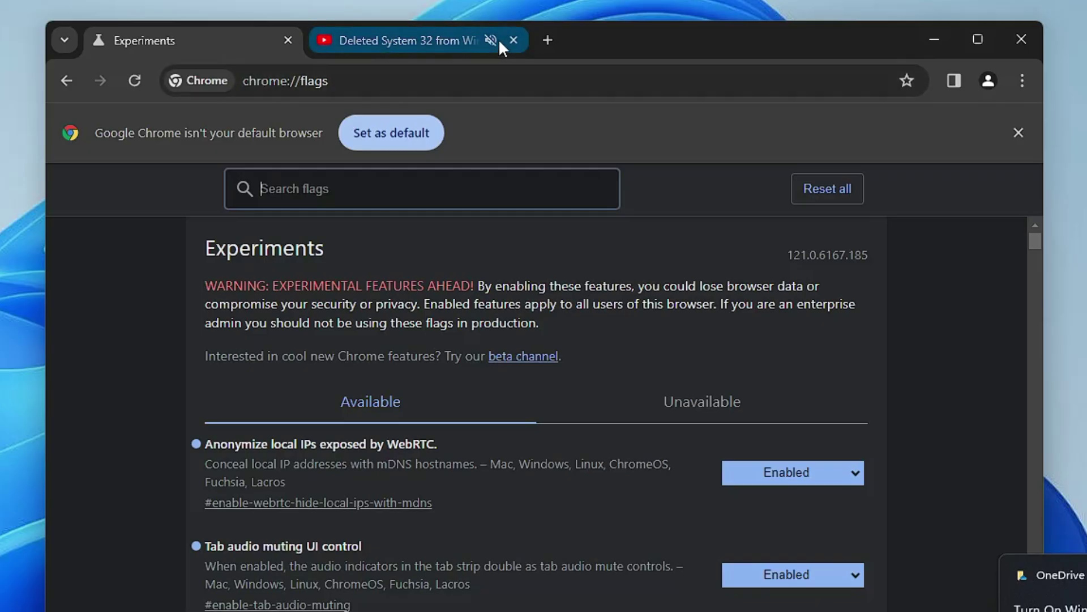
Check the muted YouTube video tab and its preview, and close that tab
left_click(457, 33)
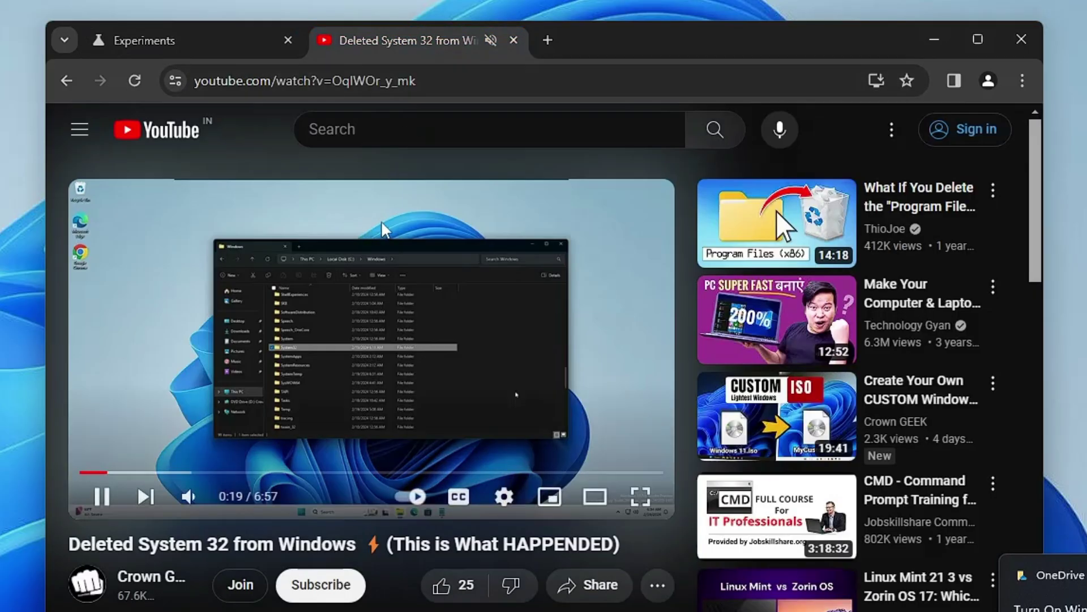
left_click(242, 43)
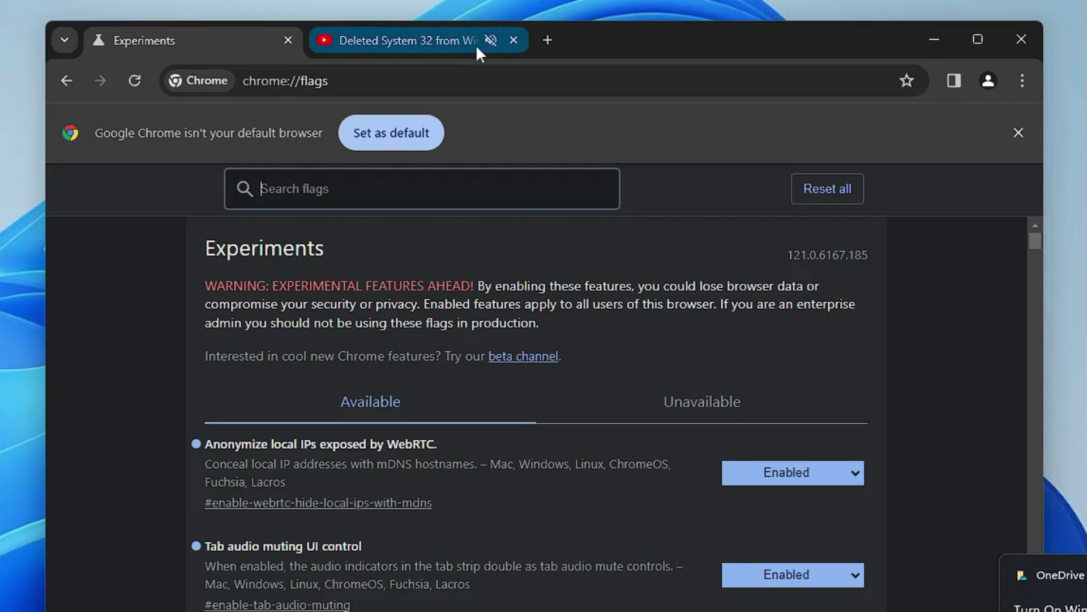
mouse_move(476, 44)
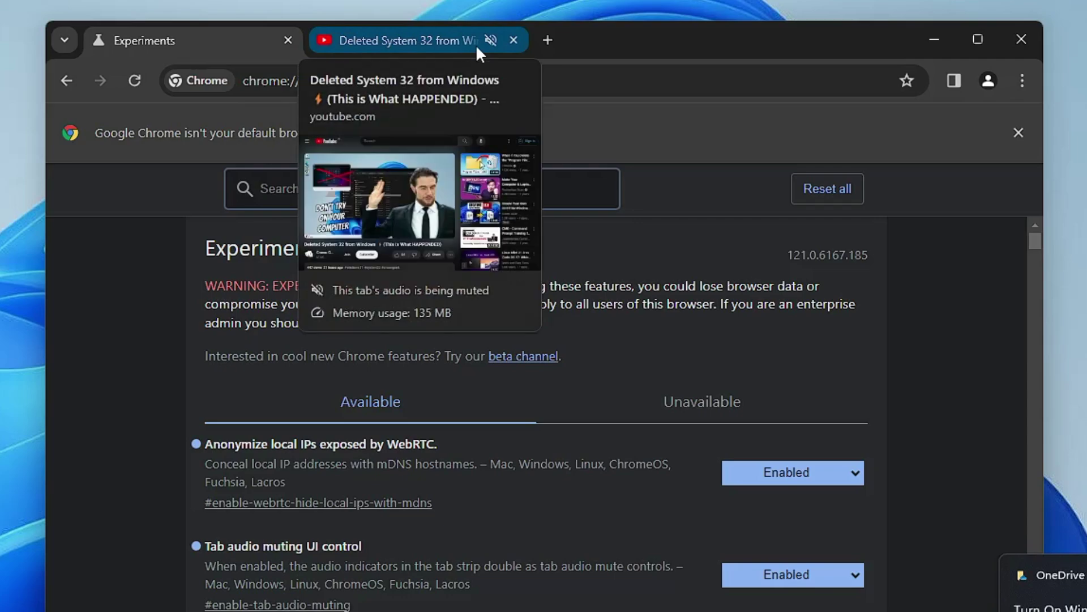
left_click(514, 39)
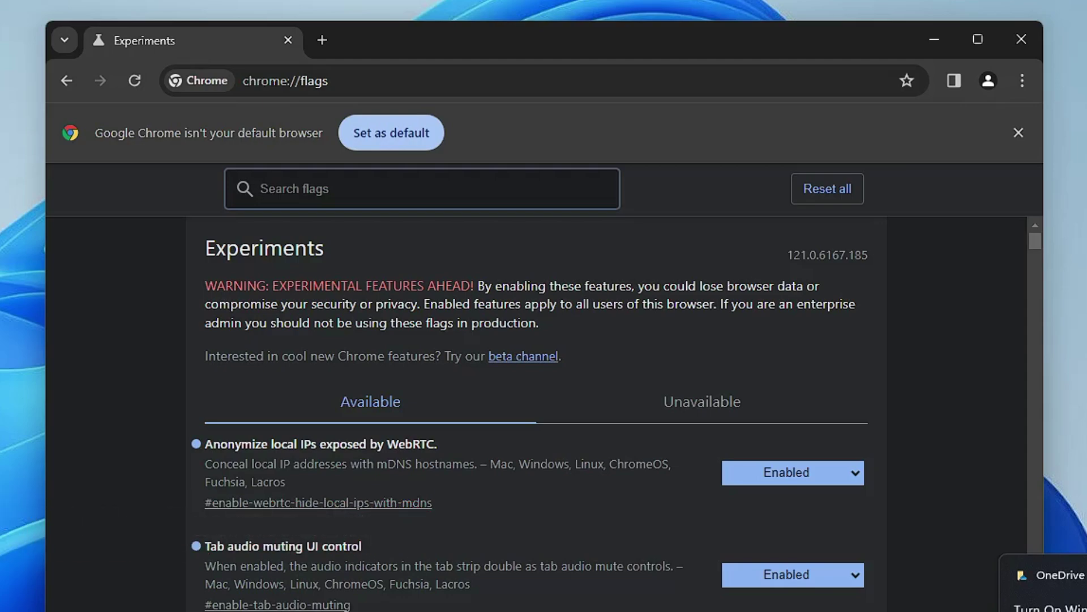
Find the "Parallel downloading" flag by searching for "paral" and set it to Enabled
type("oar")
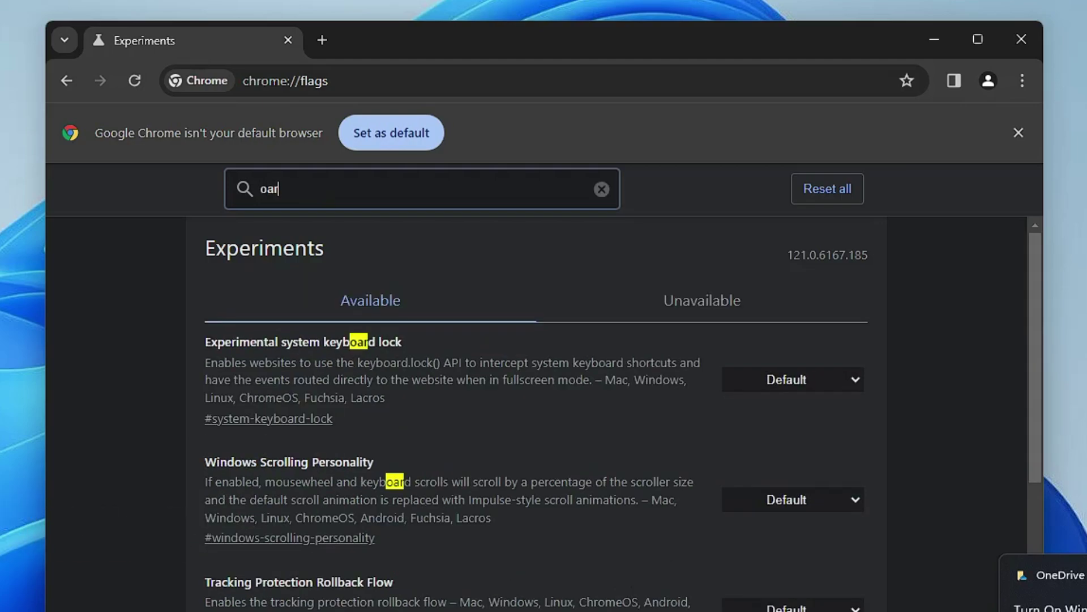
key("BackSpace")
key("BackSpace")
type("paral")
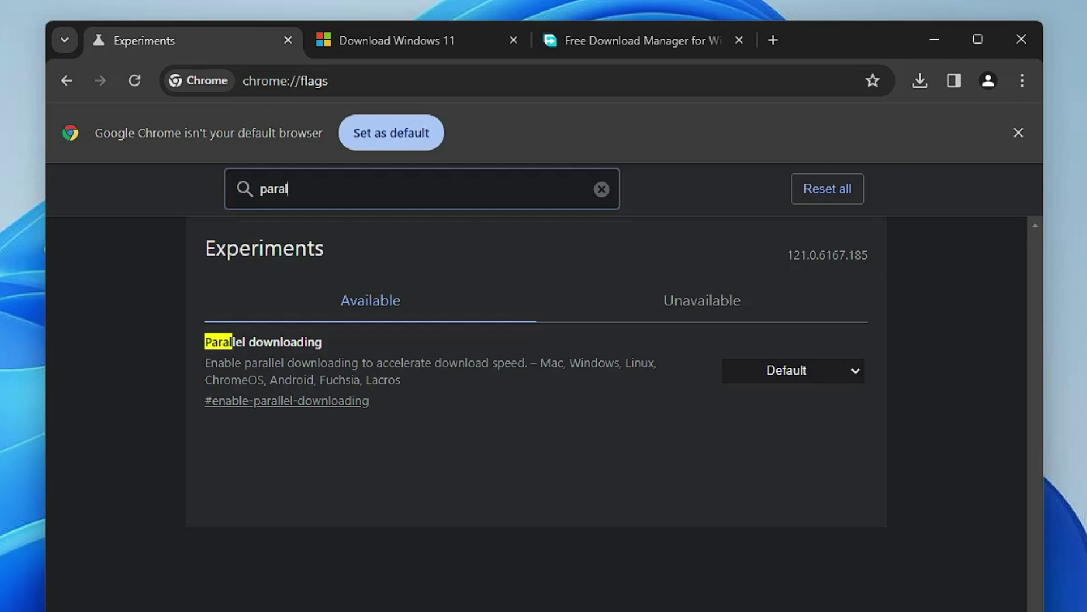
left_click(789, 368)
left_click(764, 406)
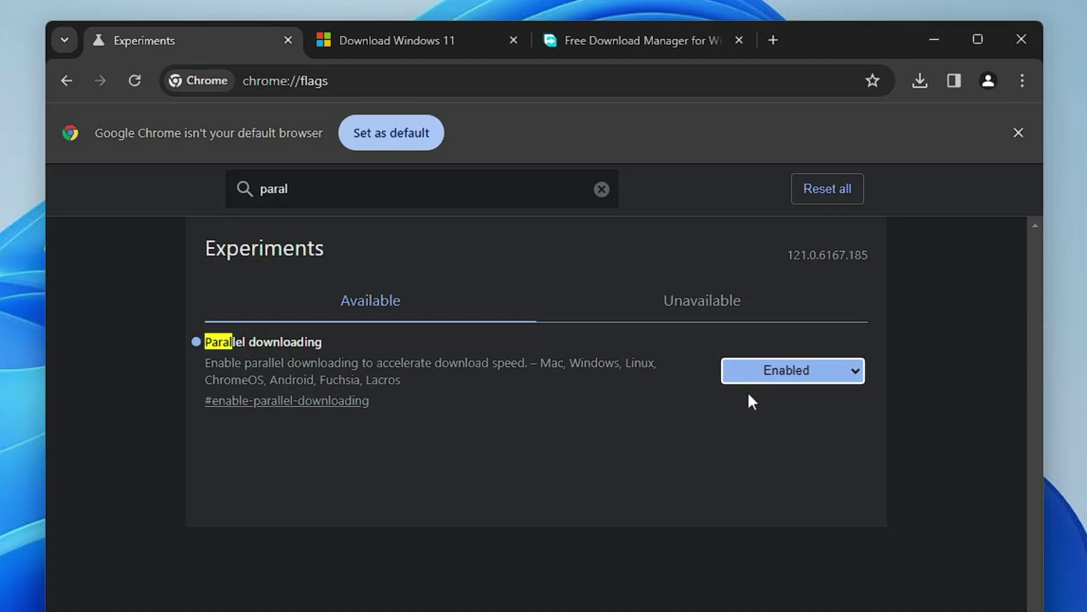
Replace the flag search with "camera and mic" and set "Camera and Mic Preview" to Enabled
left_click(601, 188)
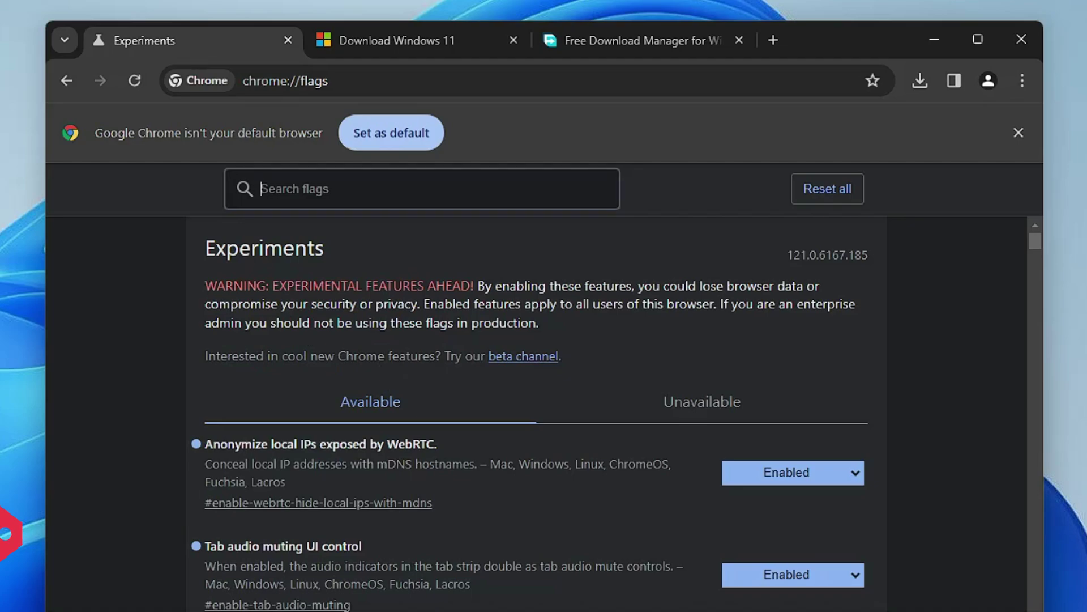
type("came")
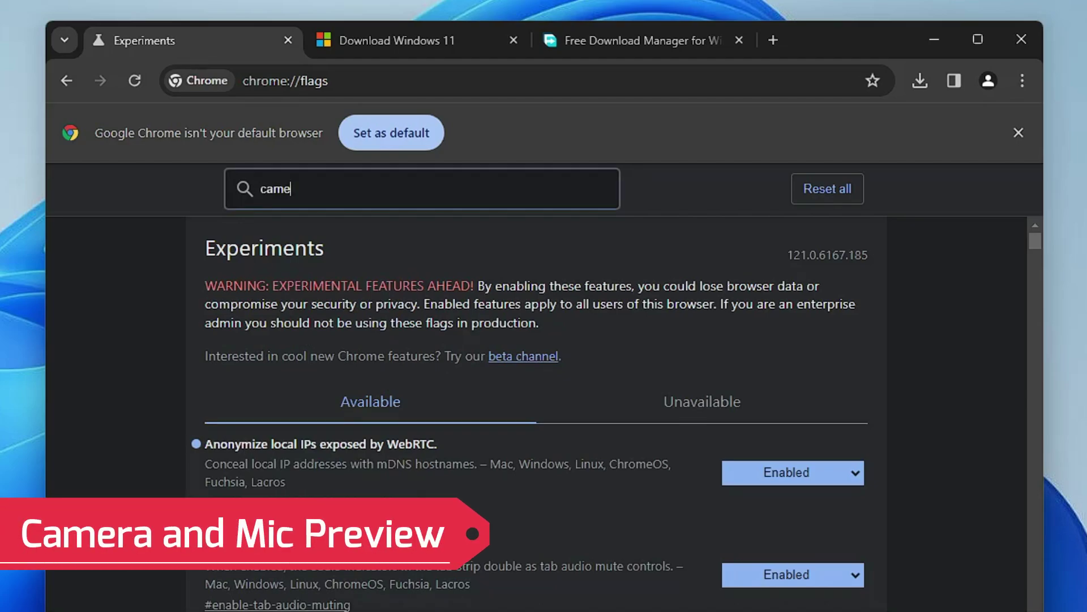
type("ra and mic")
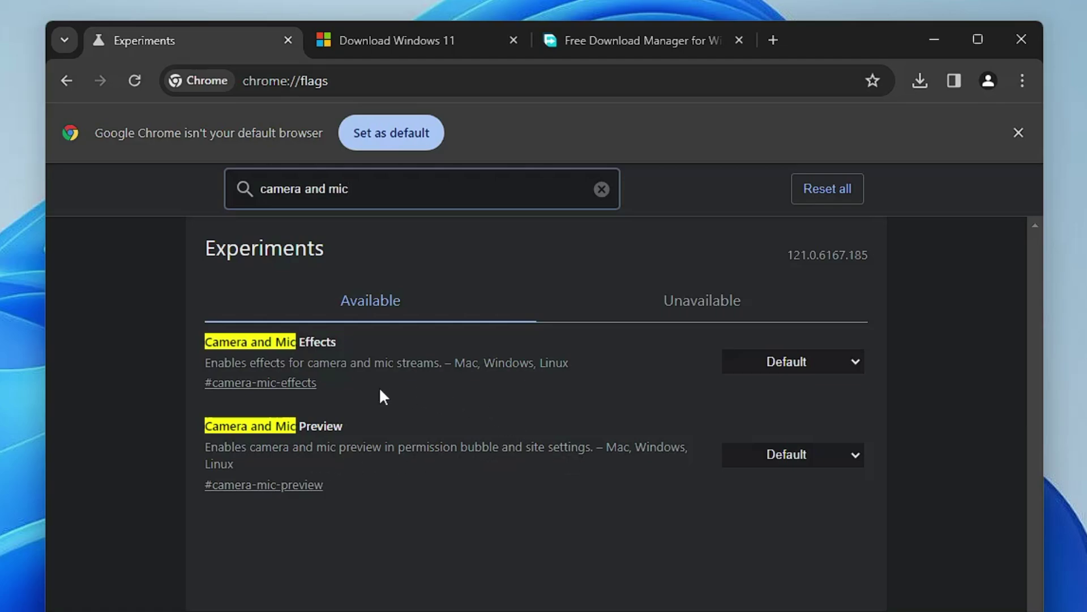
left_click(751, 456)
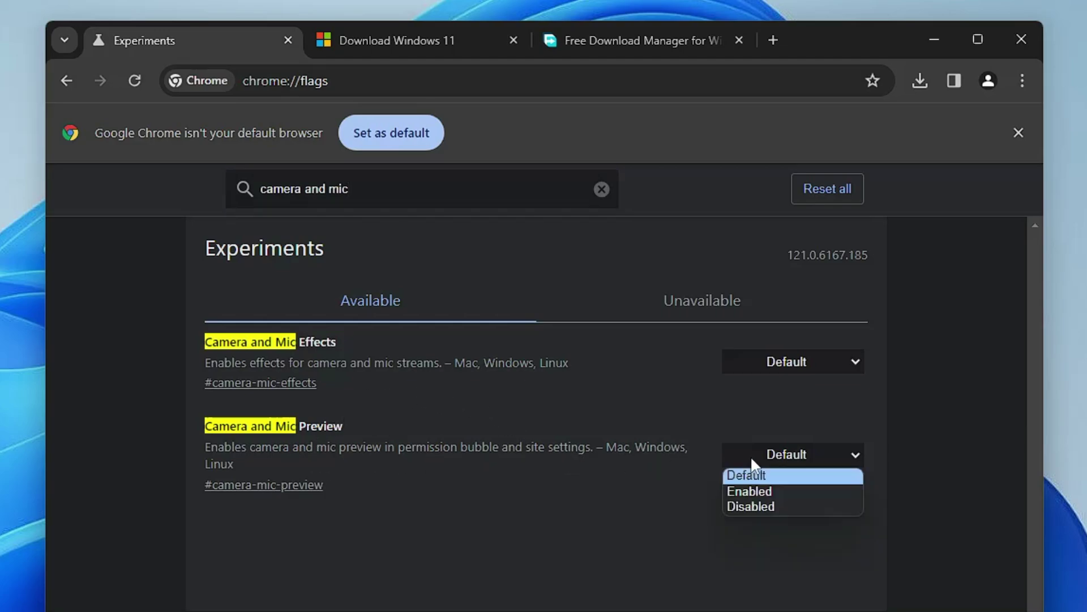
left_click(753, 491)
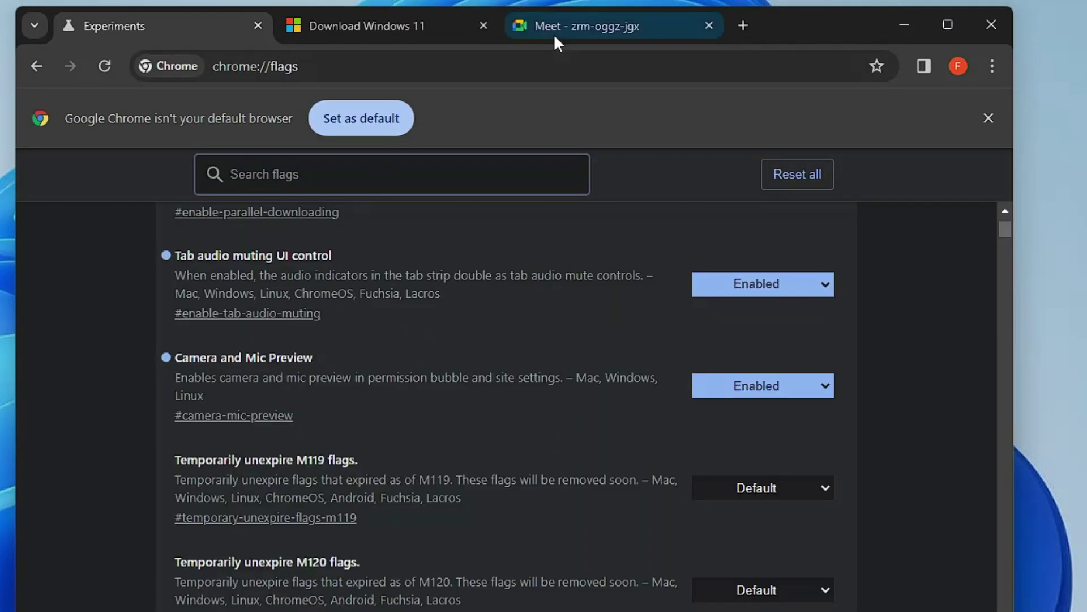
Switch to the Google Meet tab and check the microphone preview and device list in its permission prompt
mouse_move(559, 34)
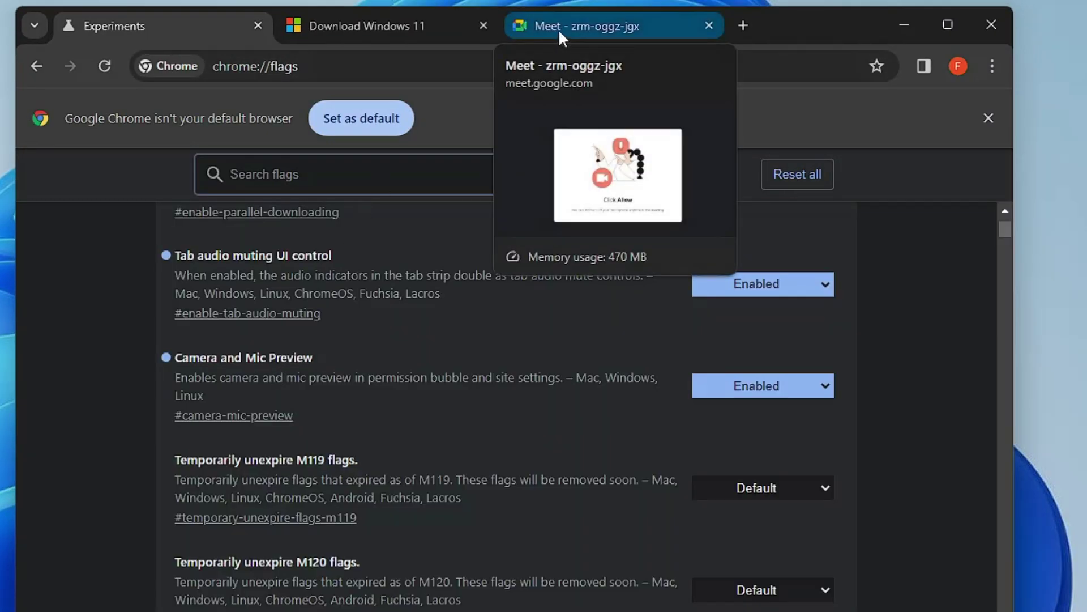
left_click(560, 33)
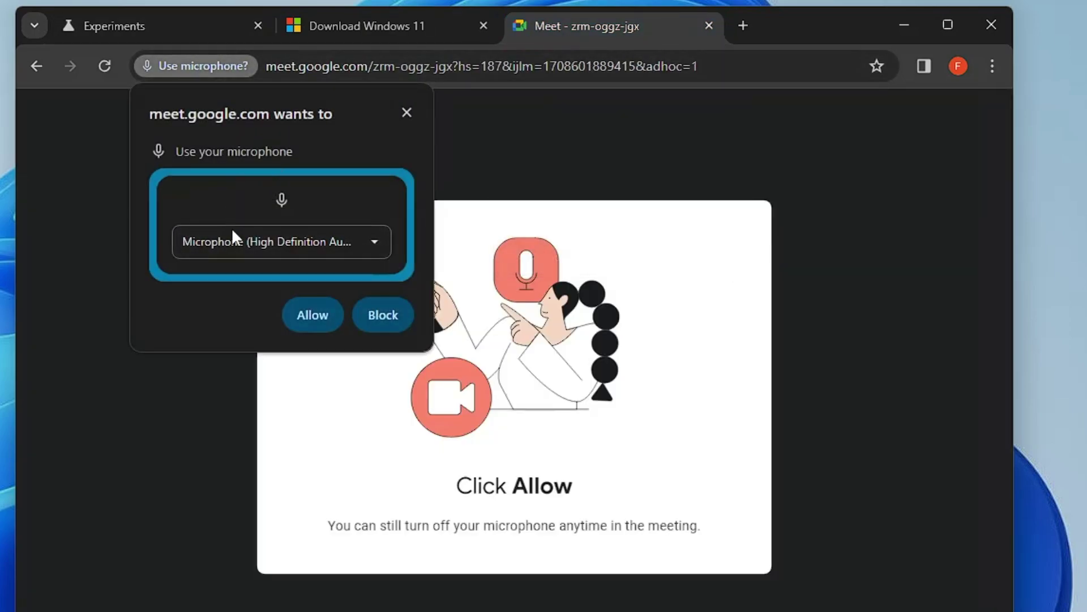
left_click(363, 246)
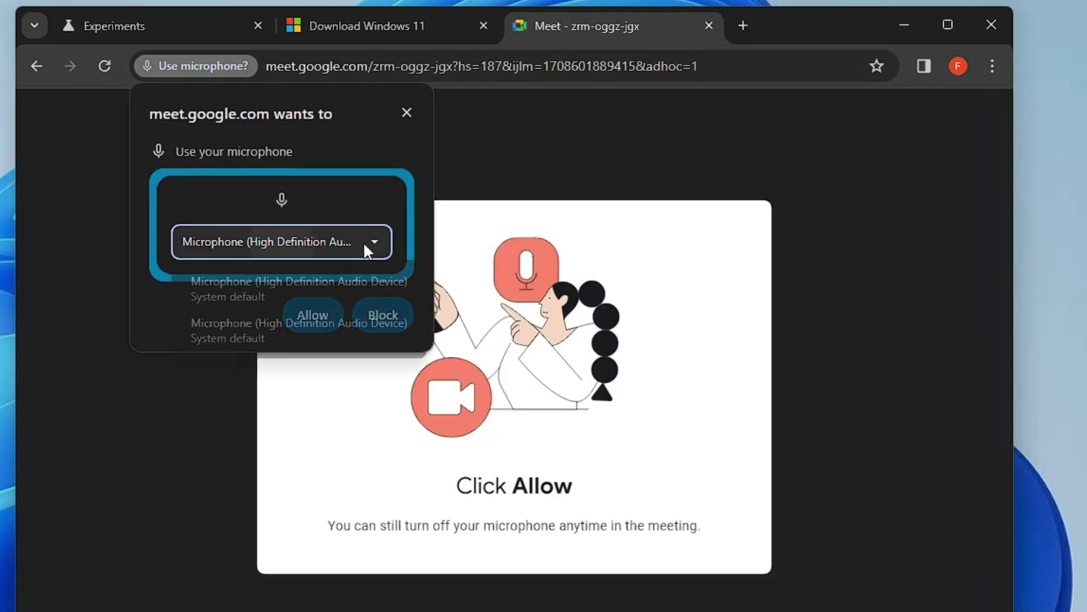
left_click(392, 166)
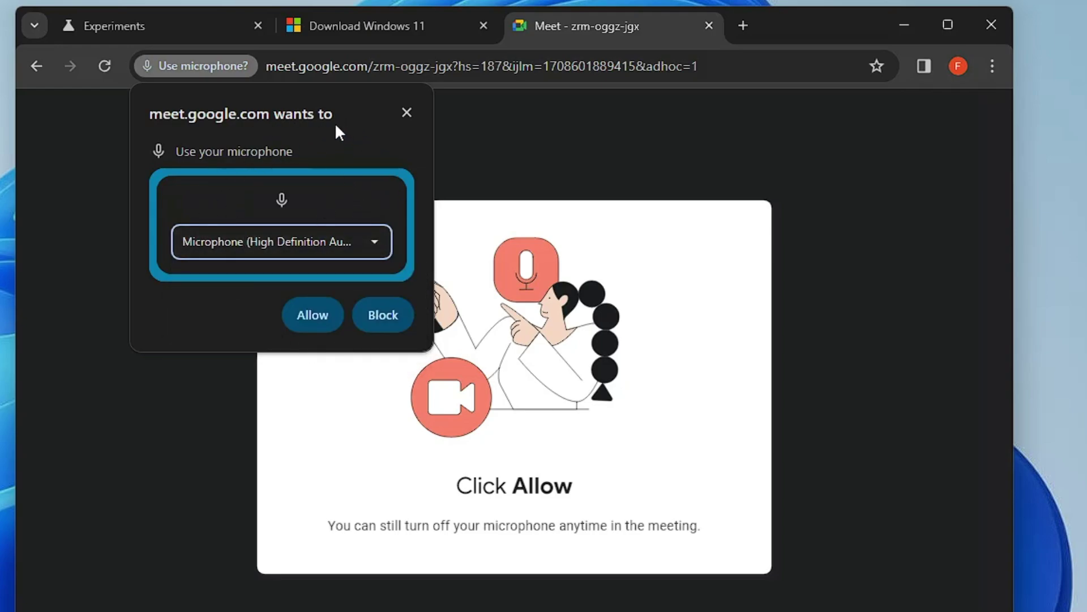
Return to the flags page, search for "one time permission" and set "One time permission" to Enabled
left_click(169, 16)
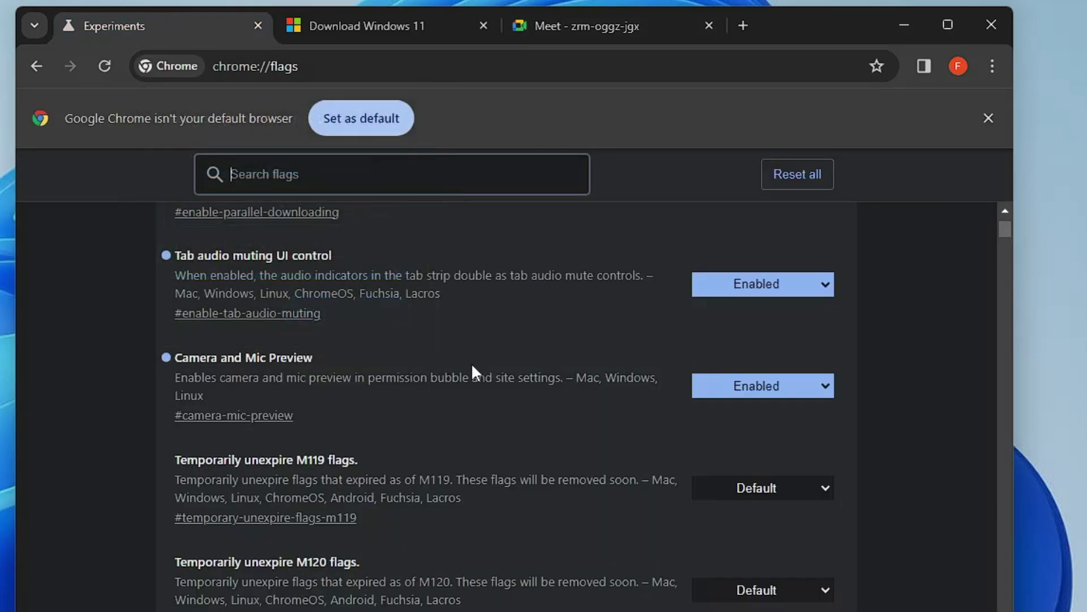
type("one time permission")
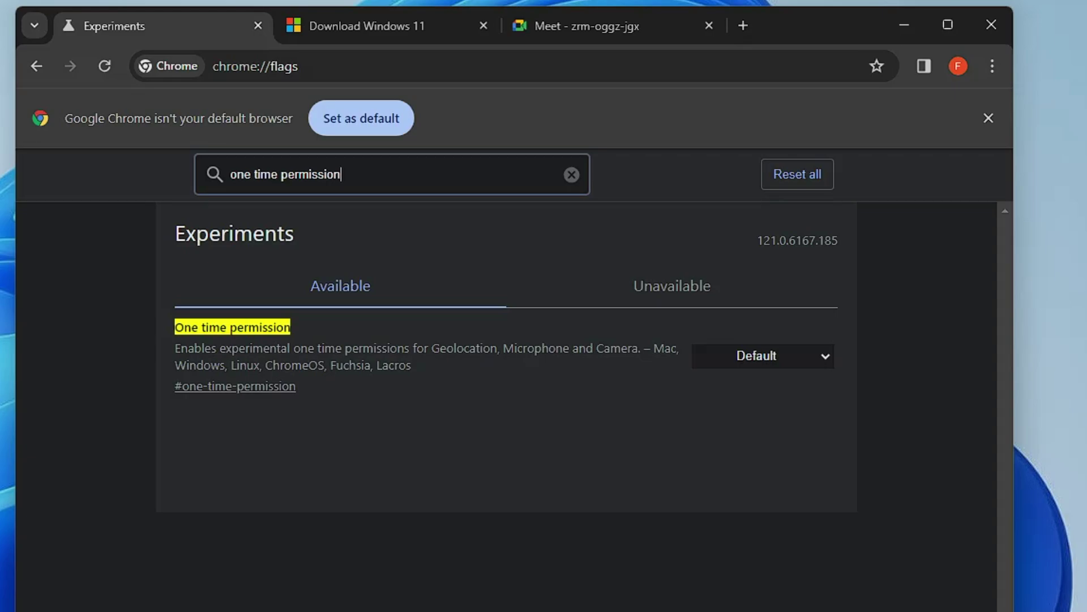
left_click(771, 355)
left_click(728, 391)
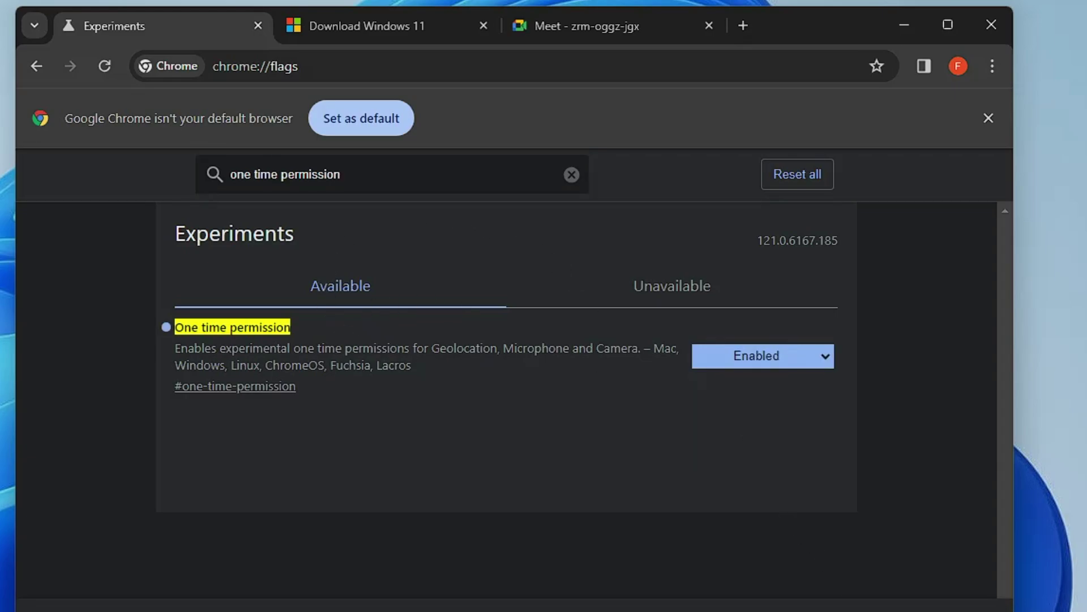
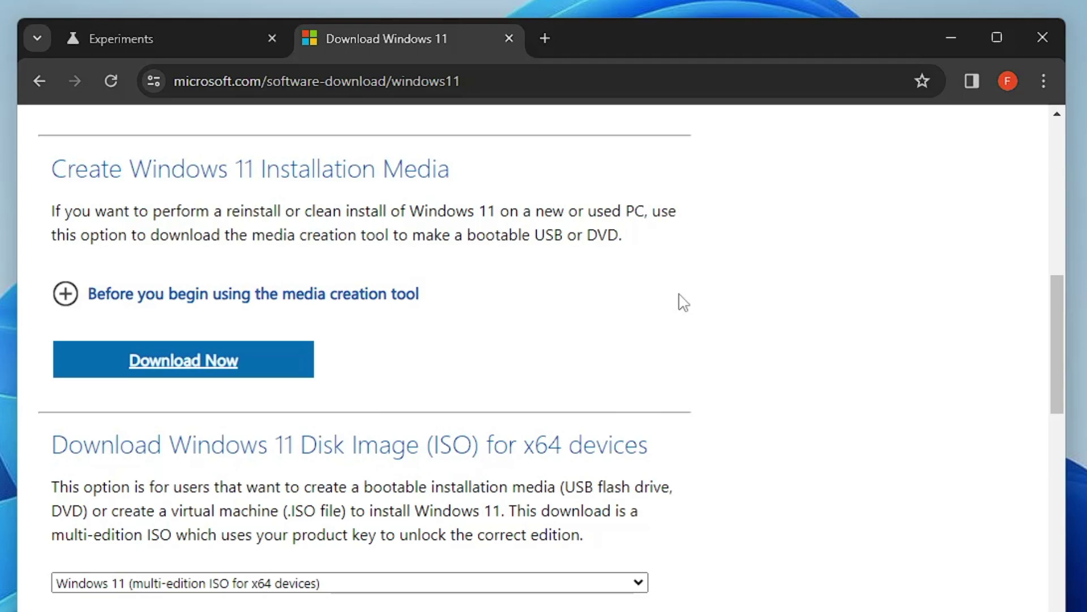
Set the "Smooth Scrolling" flag to Disabled and relaunch the browser
left_click(187, 45)
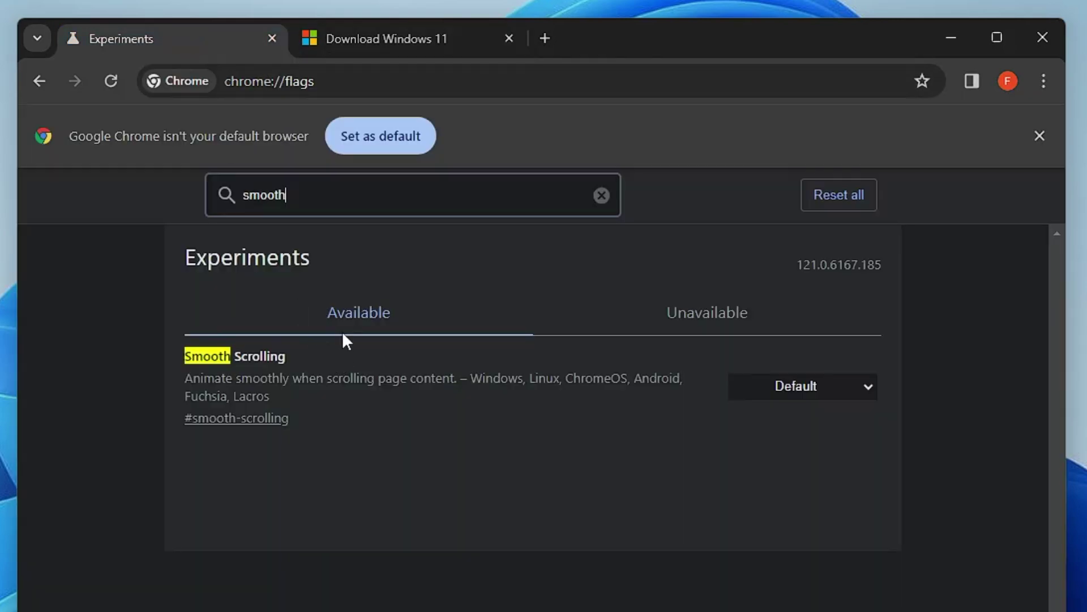
left_click(373, 48)
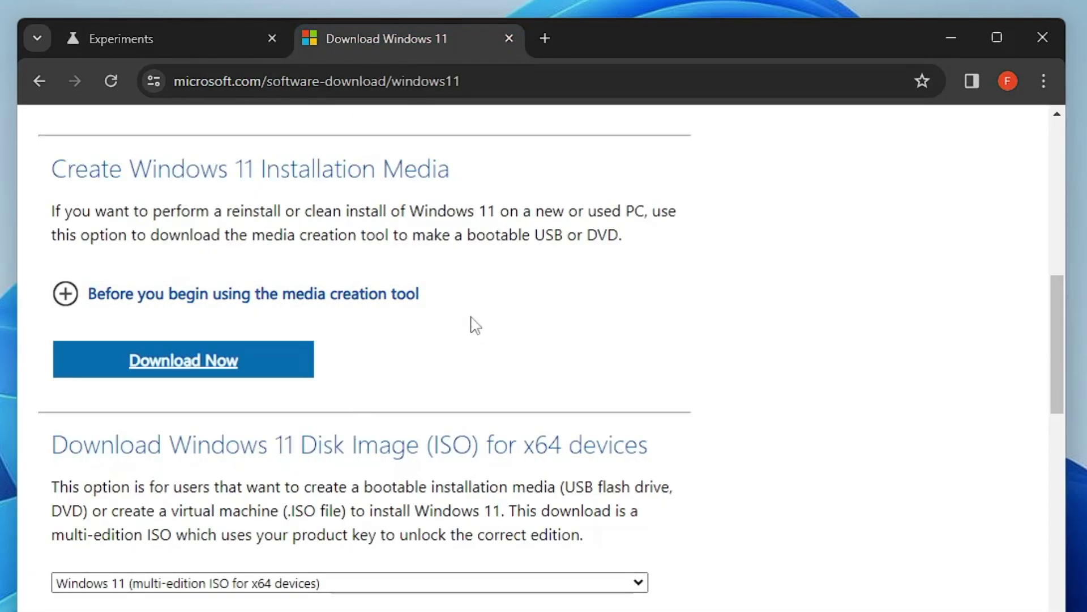
left_click(203, 52)
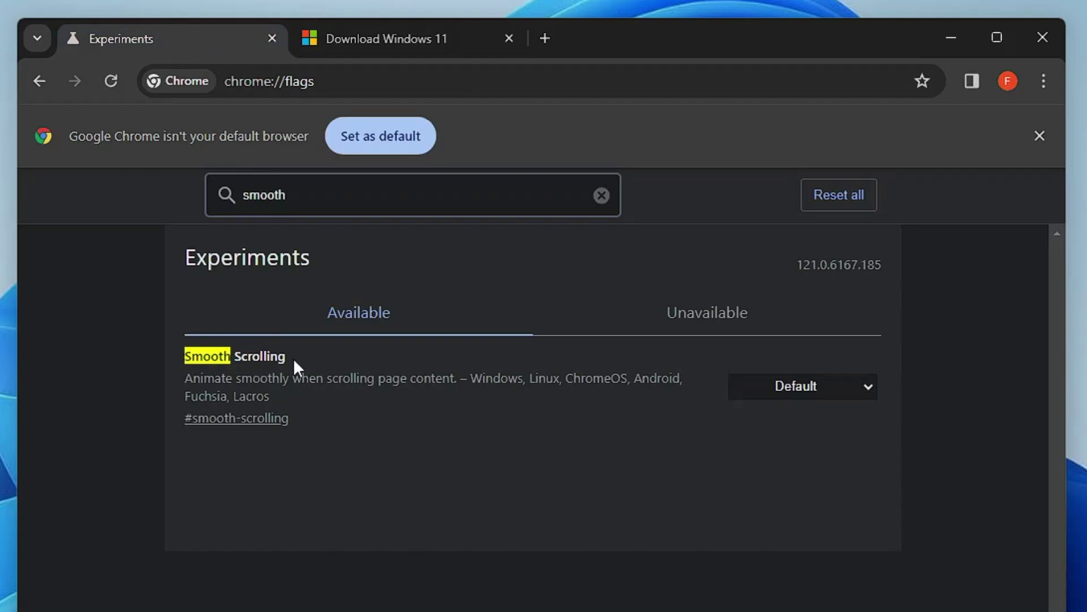
left_click(821, 389)
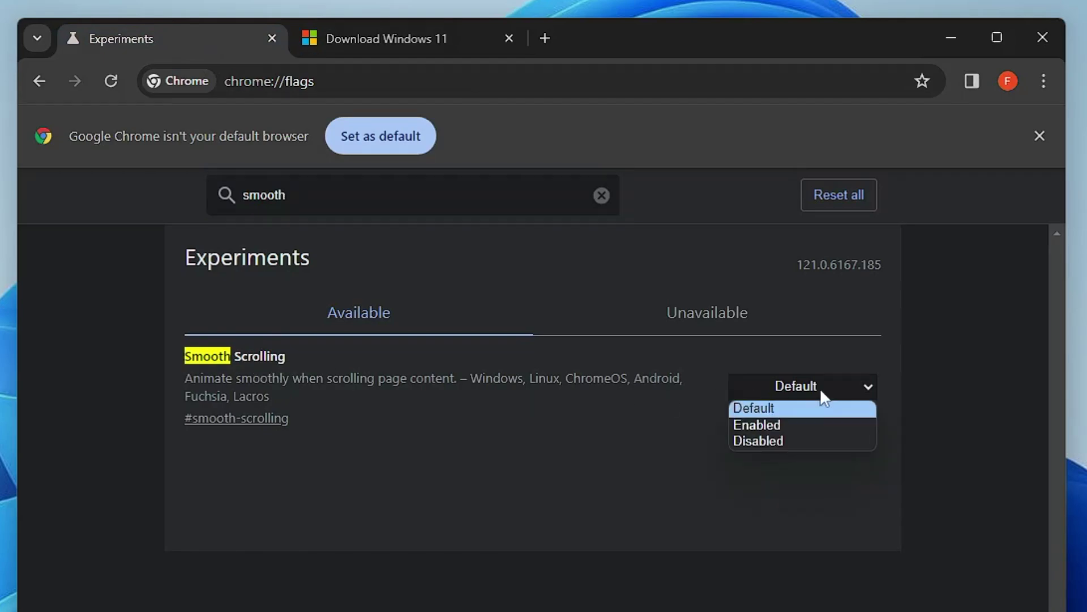
left_click(764, 444)
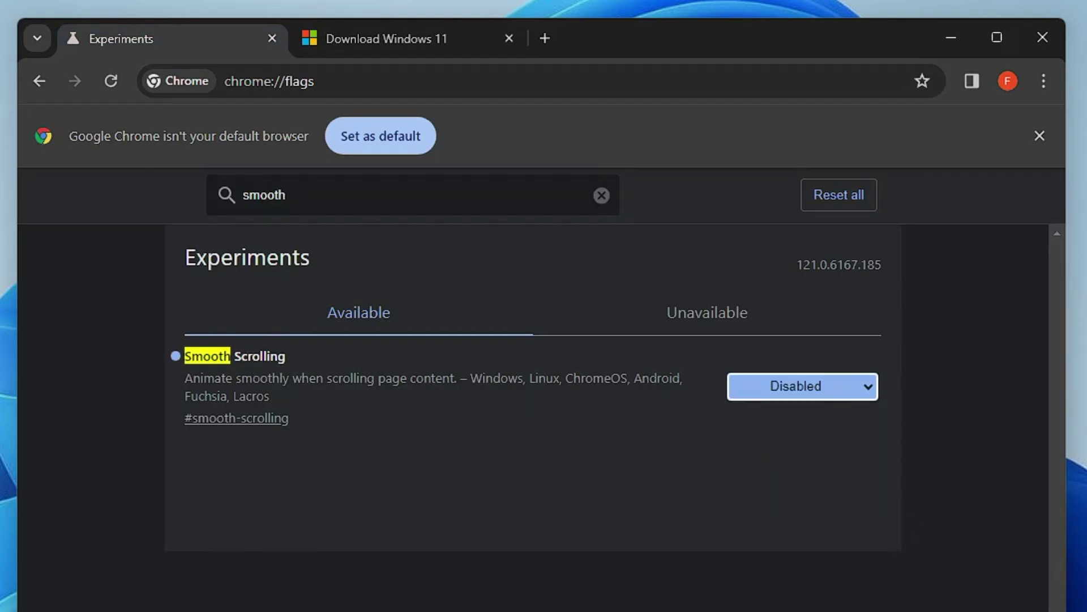
left_click(882, 590)
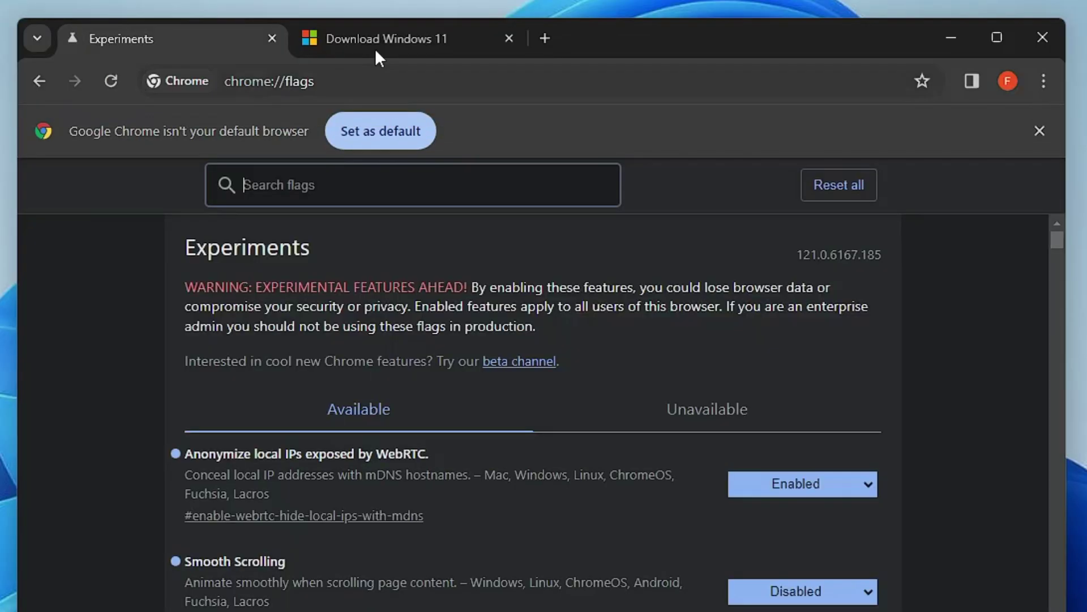
Test scrolling without smooth animation on the Download Windows 11 page and on the flags page
left_click(372, 43)
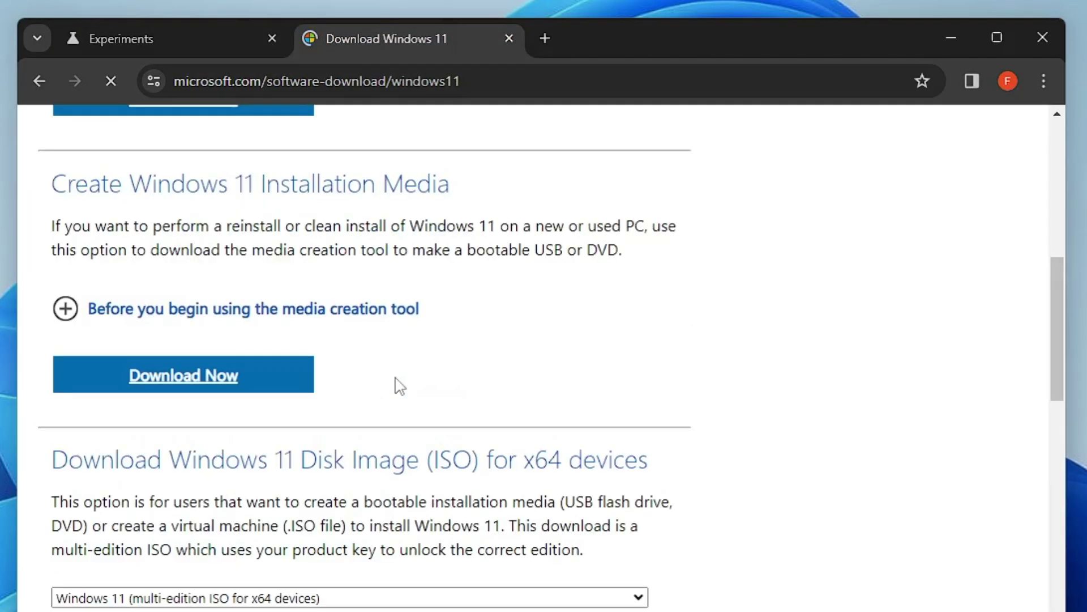
scroll(396, 384, "down", 7)
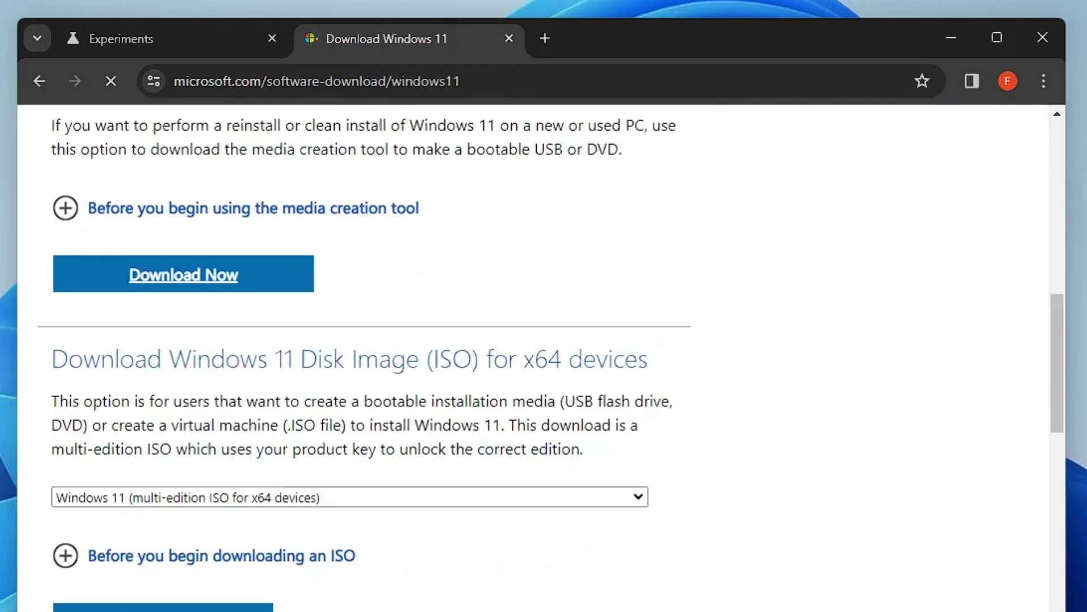
left_click(146, 50)
scroll(623, 462, "down", 5)
scroll(621, 468, "down", 7)
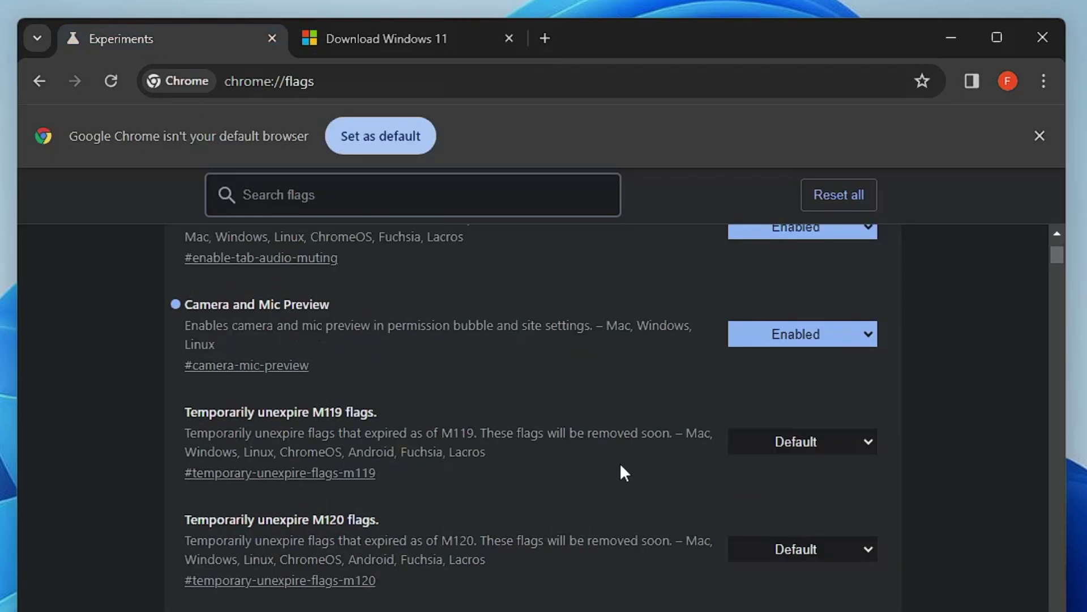
Set the "Smooth Scrolling" flag to Enabled and relaunch the browser
scroll(283, 481, "up", 10)
left_click(244, 195)
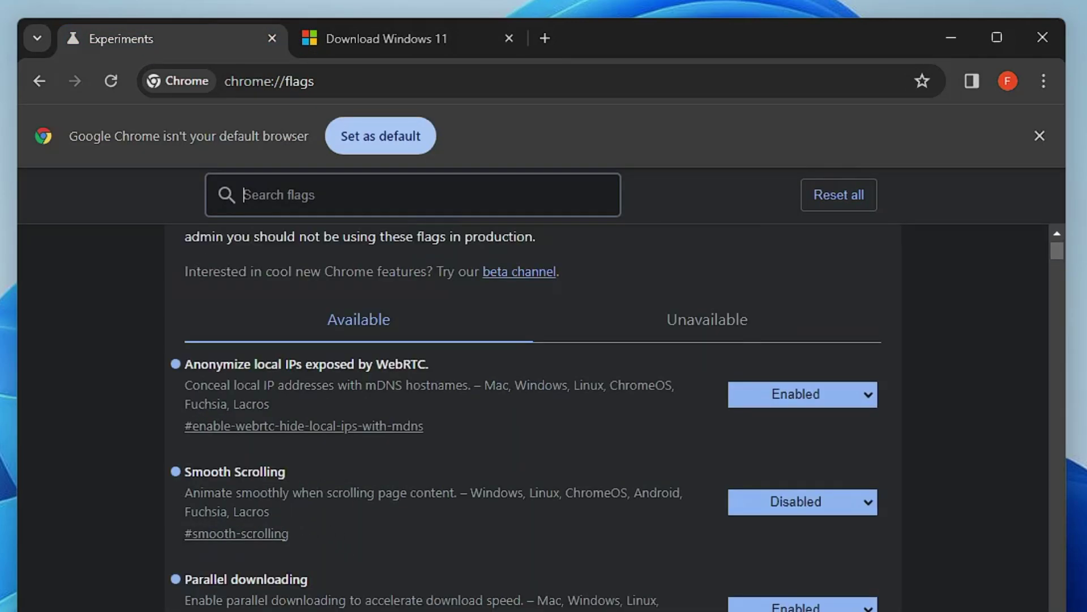
left_click(791, 501)
left_click(763, 538)
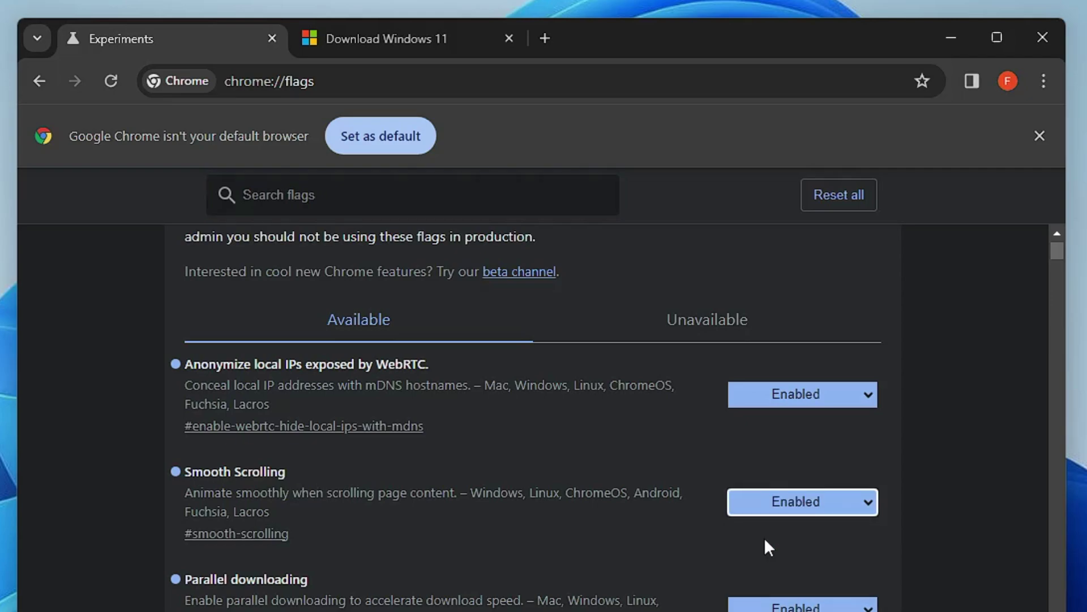
left_click(900, 518)
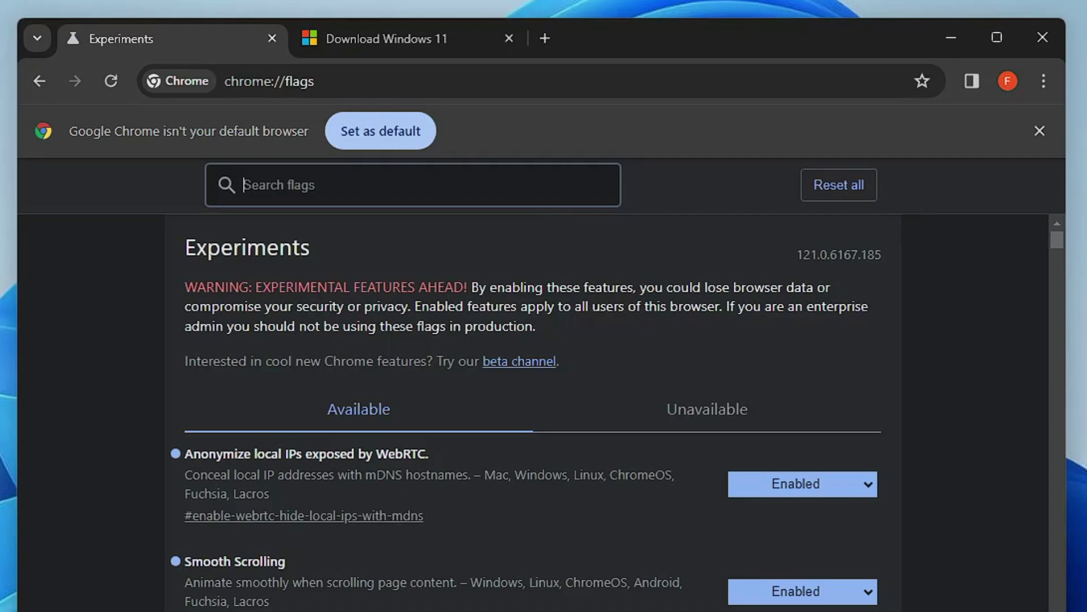
Test smooth scrolling on the Download Windows 11 page
left_click(434, 39)
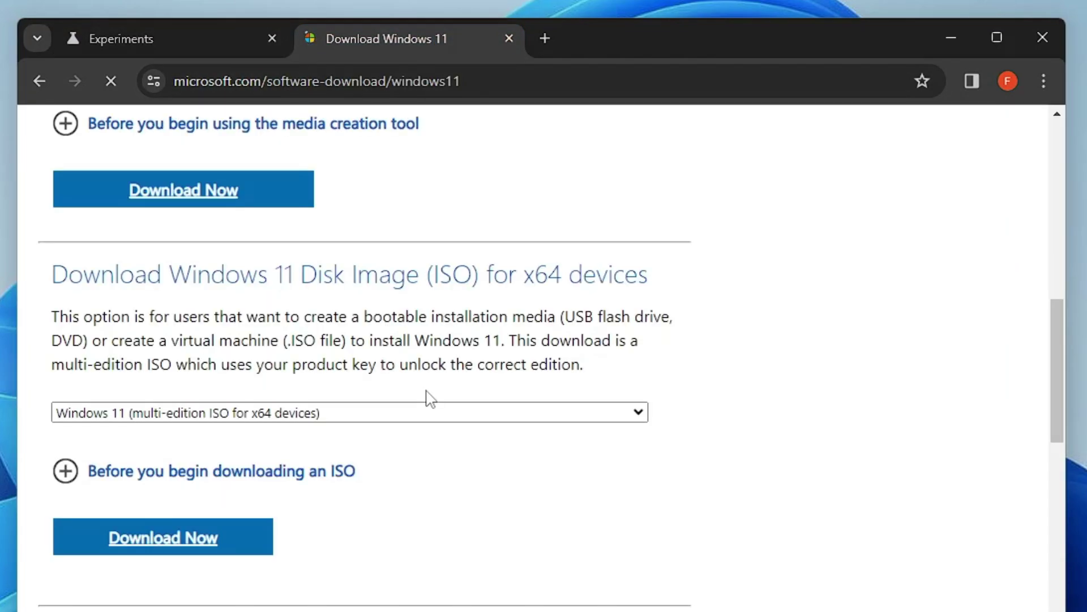
scroll(432, 397, "up", 9)
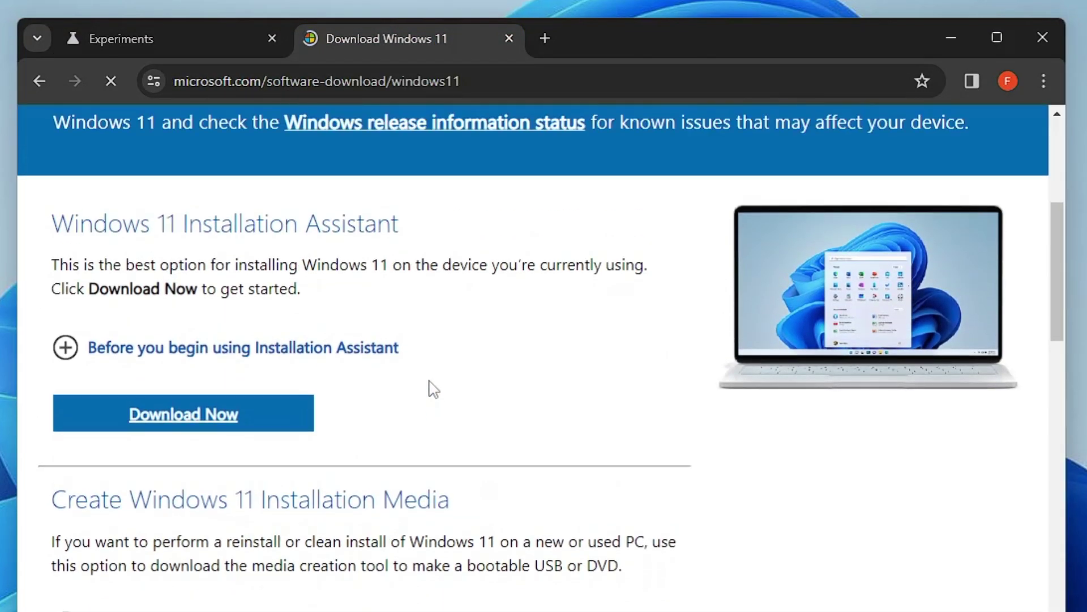
scroll(433, 389, "up", 5)
Go back to the flags page and find the "Chrome Refresh 2023" flag by searching for "chrome refresh 2023"
key("ctrl+shift+Tab")
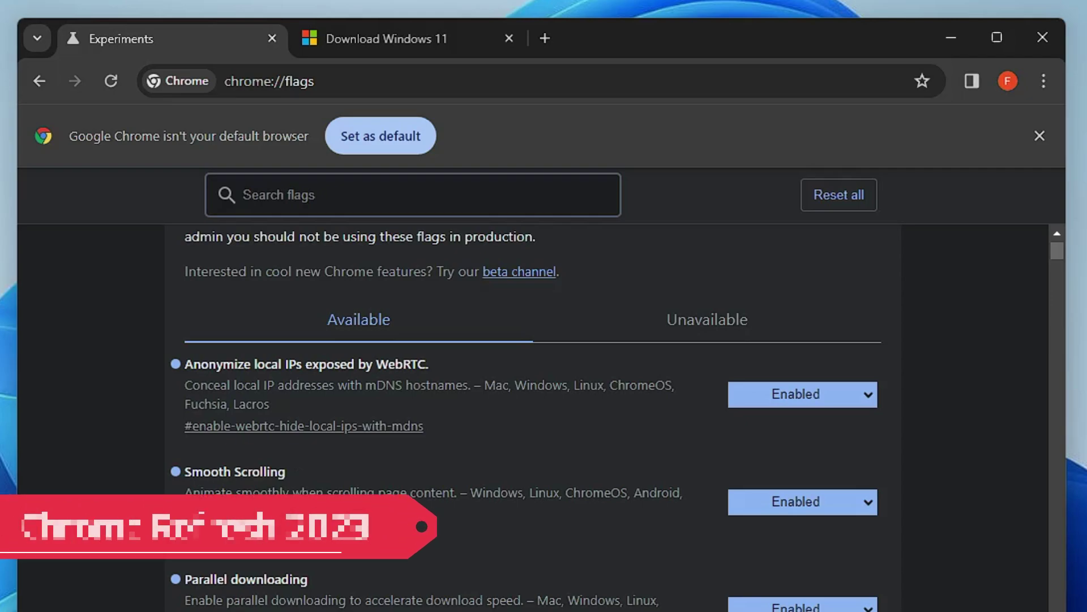
type("chrome refr")
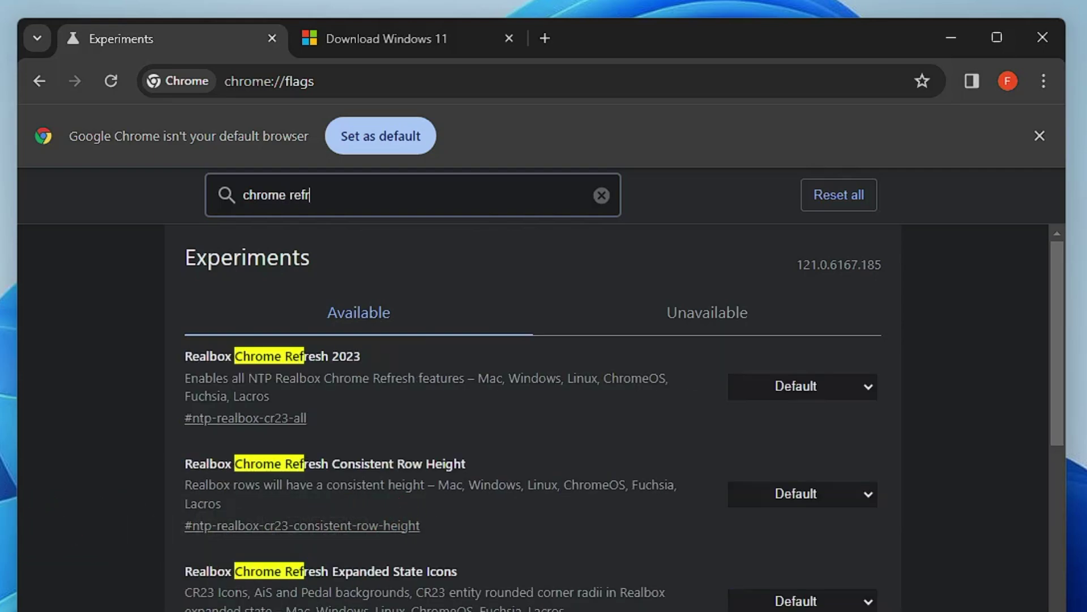
type("esh 2023")
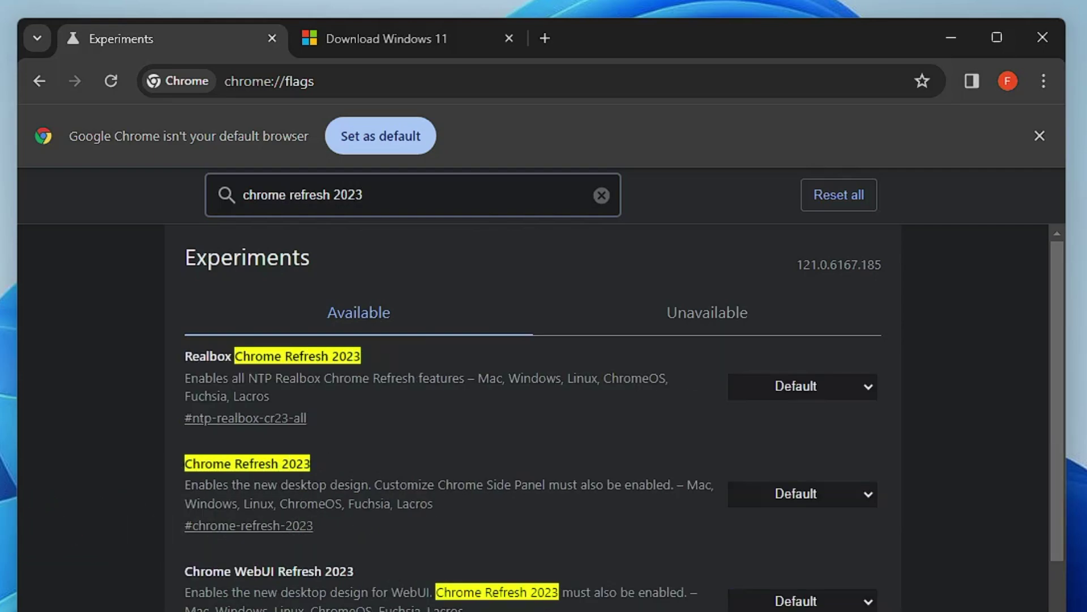
scroll(218, 459, "down", 2)
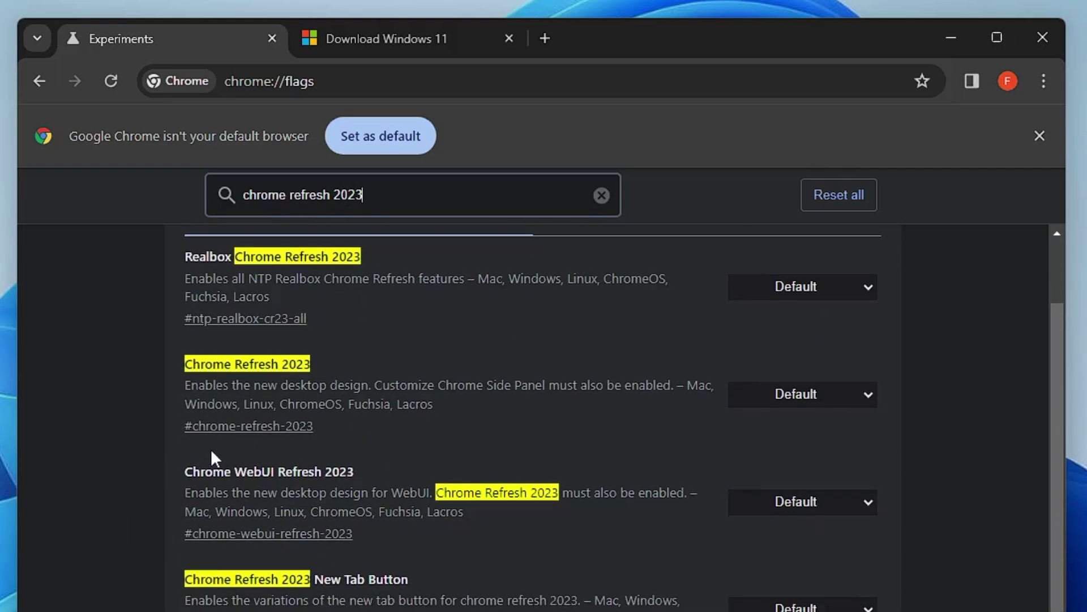
left_click_drag(185, 364, 327, 366)
left_click(331, 372)
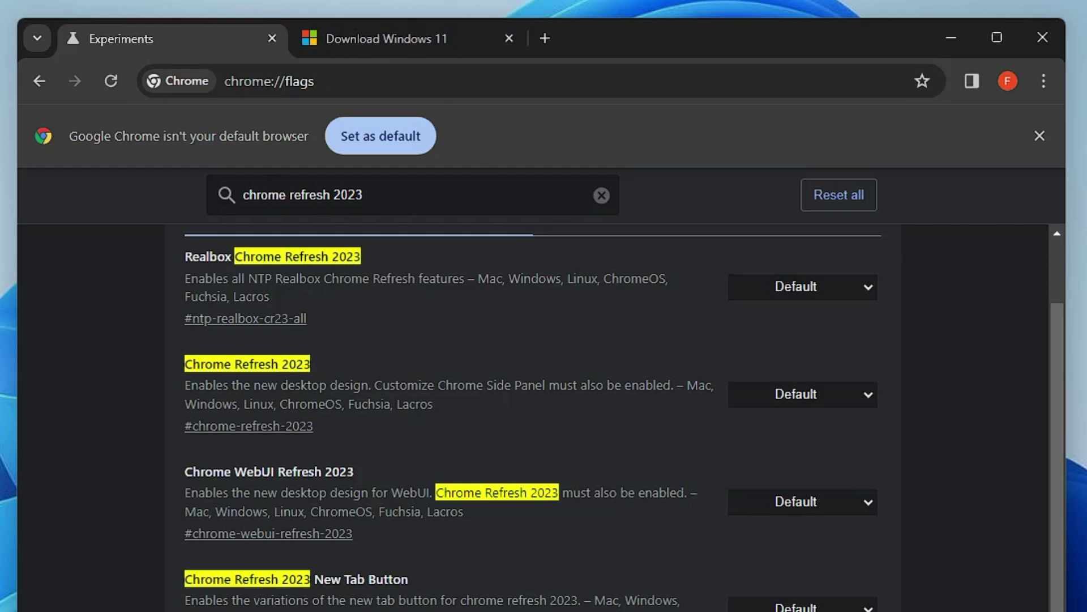
Set "Chrome Refresh 2023" to Enabled and relaunch the browser
left_click(820, 395)
left_click(773, 429)
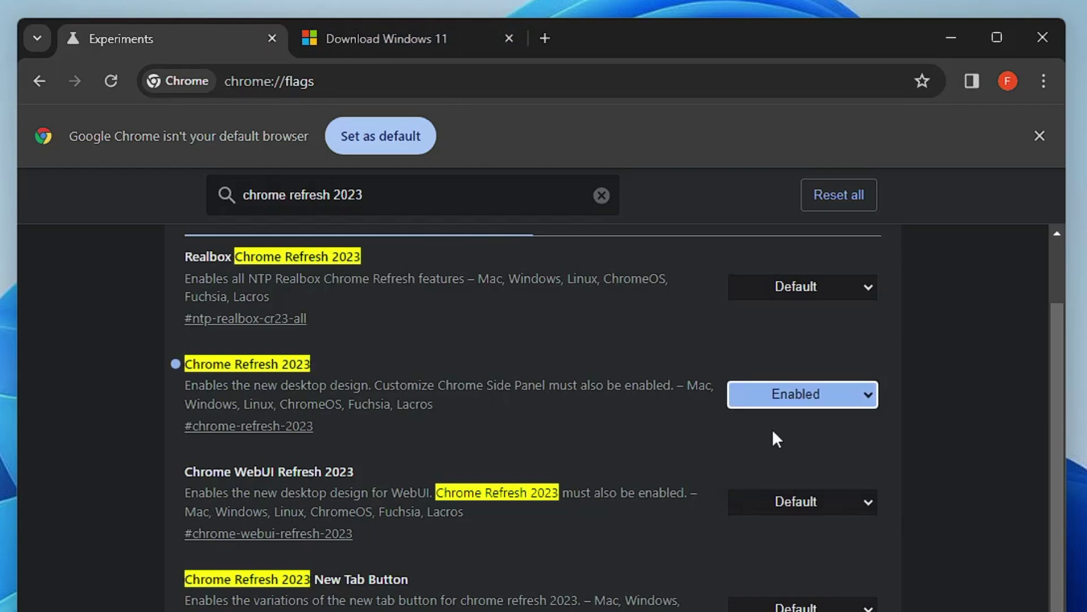
left_click(920, 609)
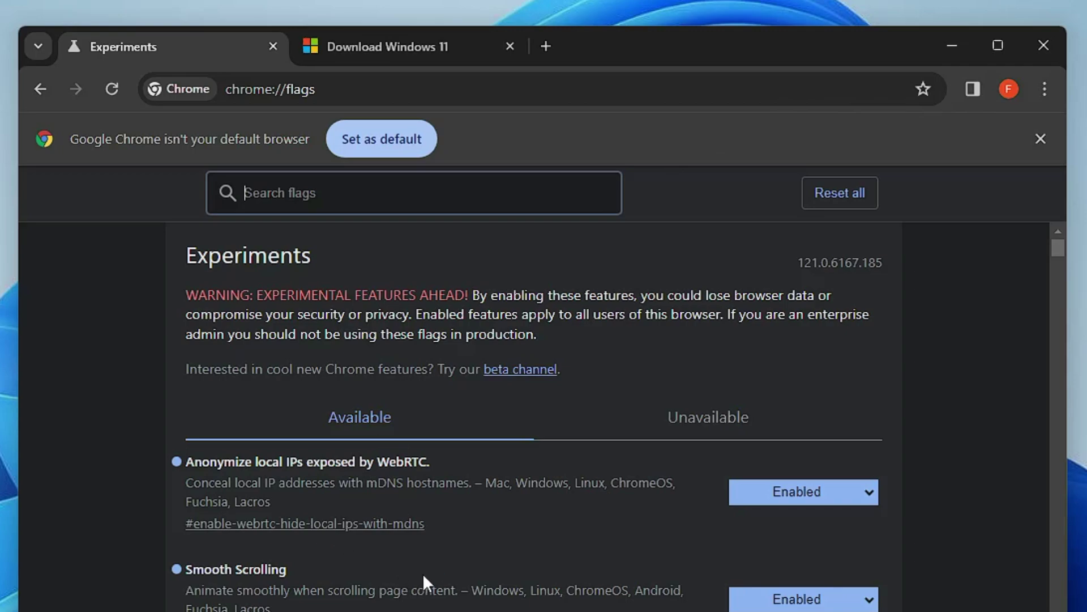
Review the enabled flags down to "Chrome Refresh 2023" and search the flags for "tab scrolling"
scroll(518, 535, "down", 5)
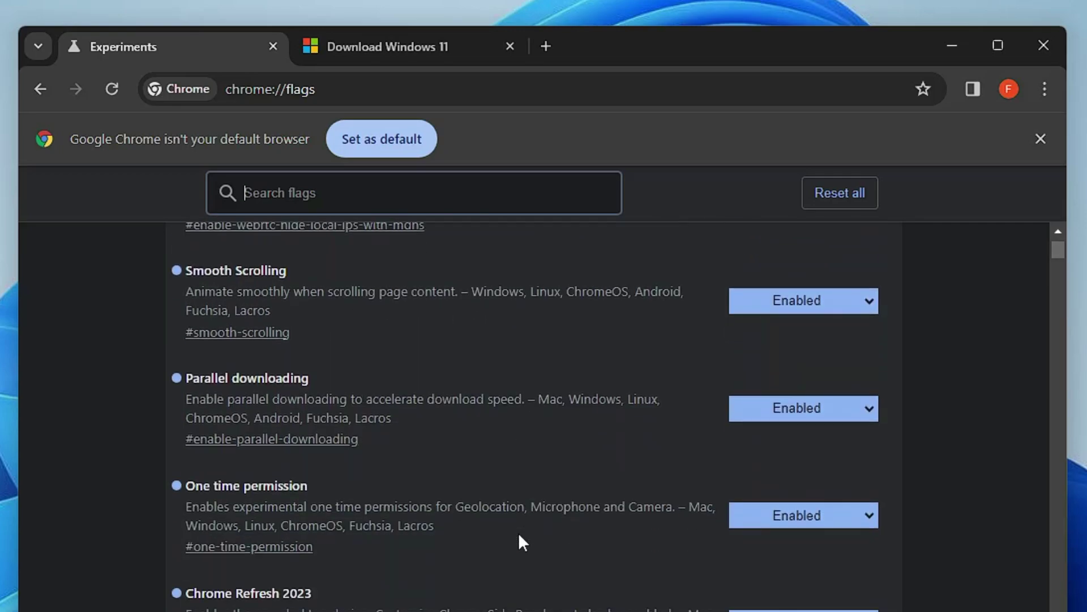
scroll(531, 535, "down", 3)
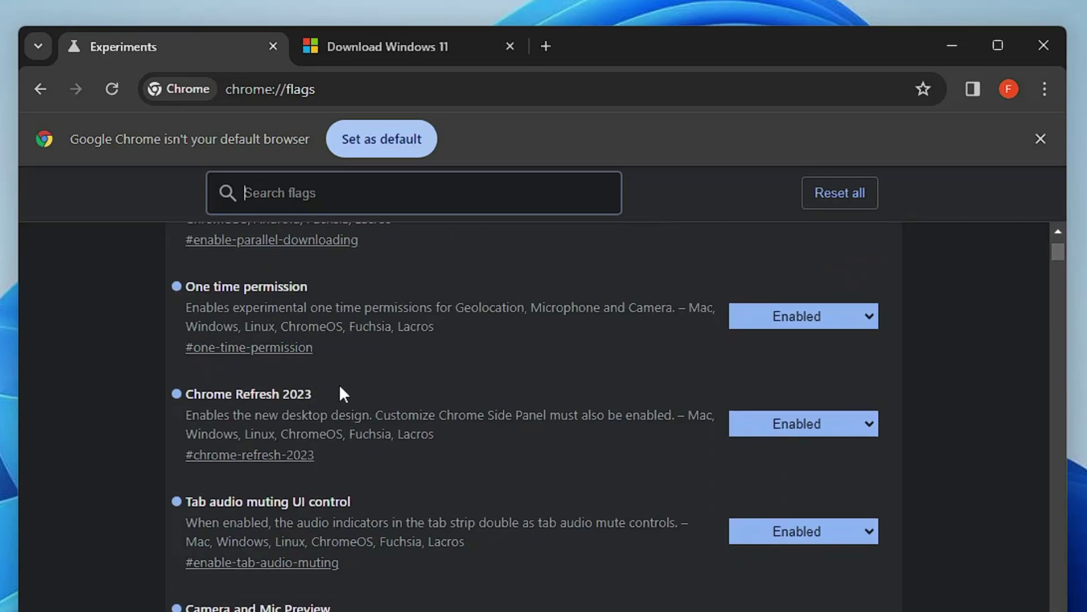
type("tab scrolling")
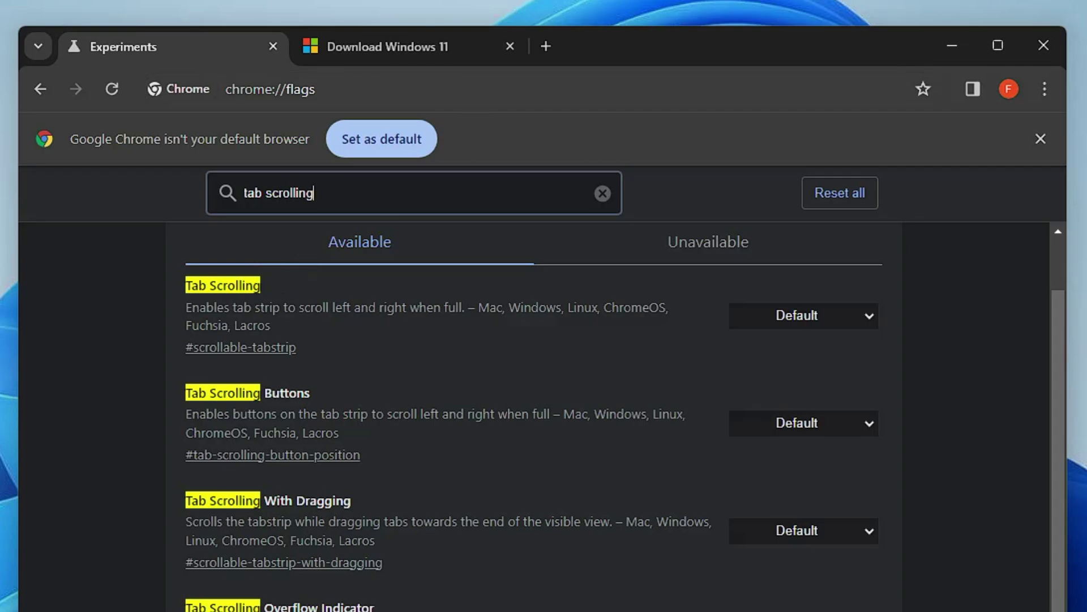
Open 16 new blank tabs to fill the tab strip
left_click(545, 45)
key("ctrl+t")
key("ctrl+t")
key("ctrl+t")
key("ctrl+t")
key("ctrl+t")
key("ctrl+t")
key("ctrl+t")
key("ctrl+t")
key("ctrl+t")
key("ctrl+t")
key("ctrl+t")
key("ctrl+t")
key("ctrl+t")
key("ctrl+t")
key("ctrl+t")
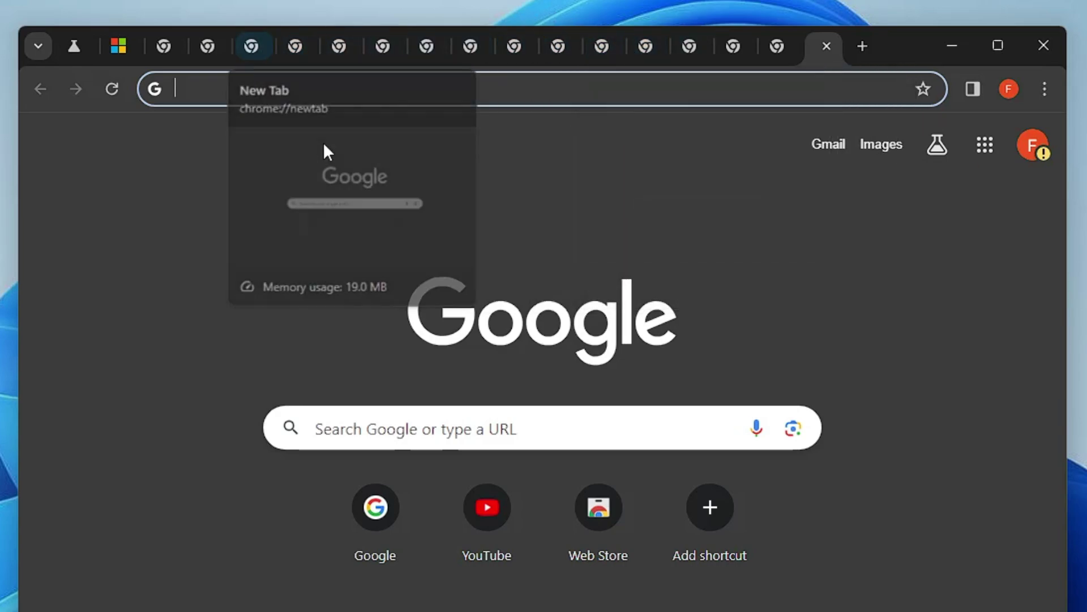
Return to the flags page, set the "Tab Scrolling" flag to "Enabled - tabs don't shrink", and relaunch the browser
left_click(70, 40)
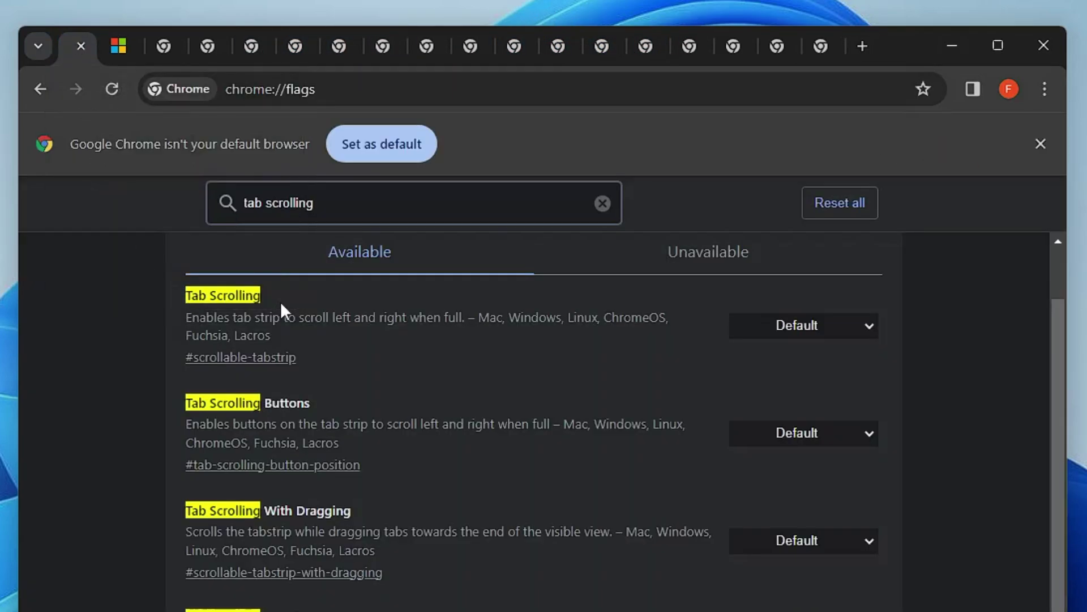
left_click(829, 339)
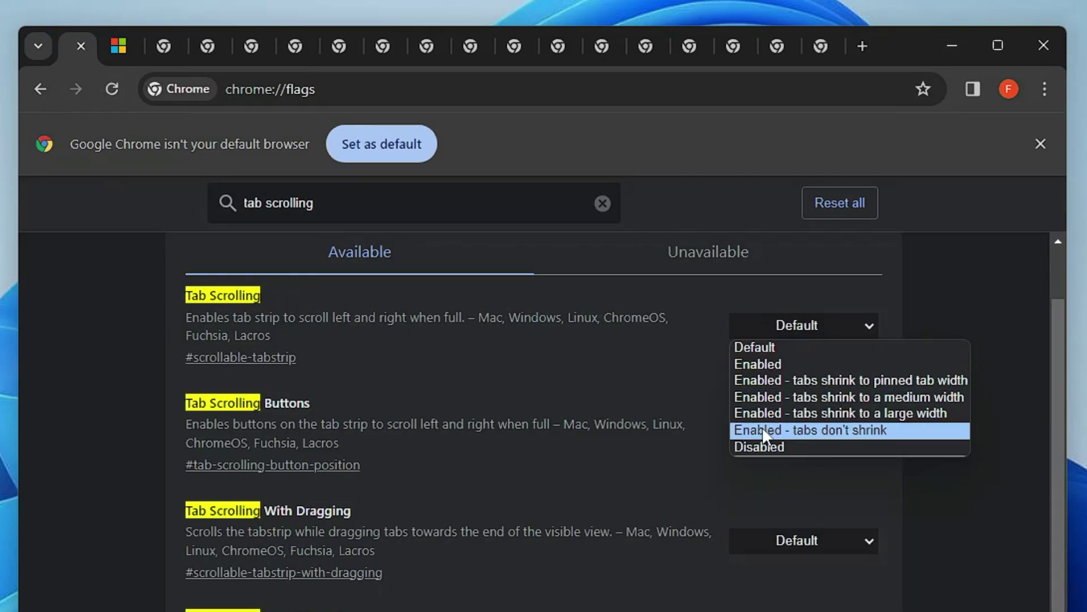
left_click(853, 431)
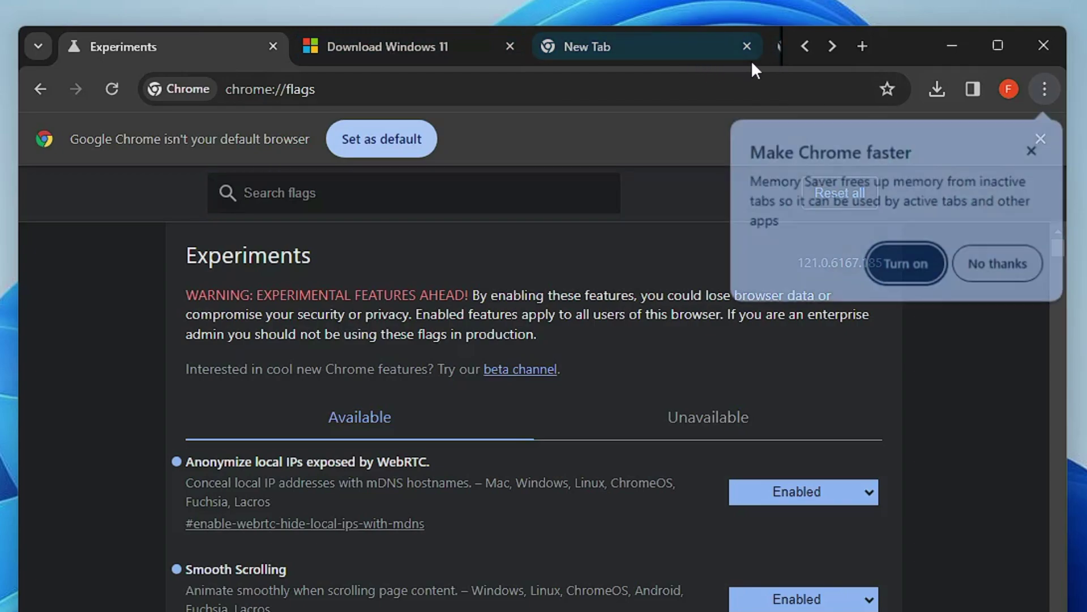
Scroll the full-width tabs forward and back through the tab strip to examine how Tab Scrolling behaves
mouse_move(748, 32)
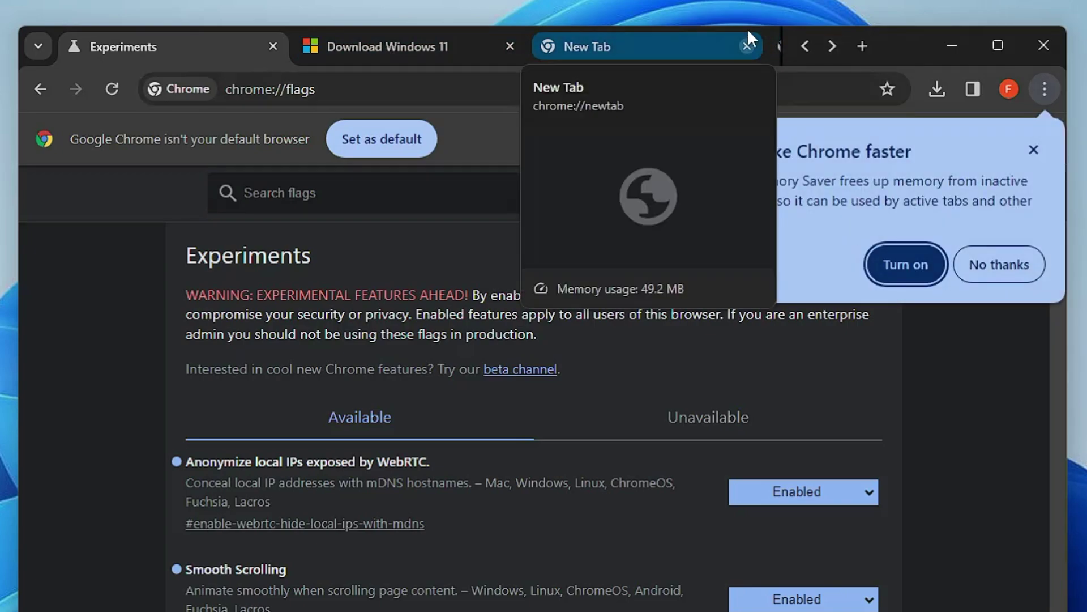
left_click(831, 47)
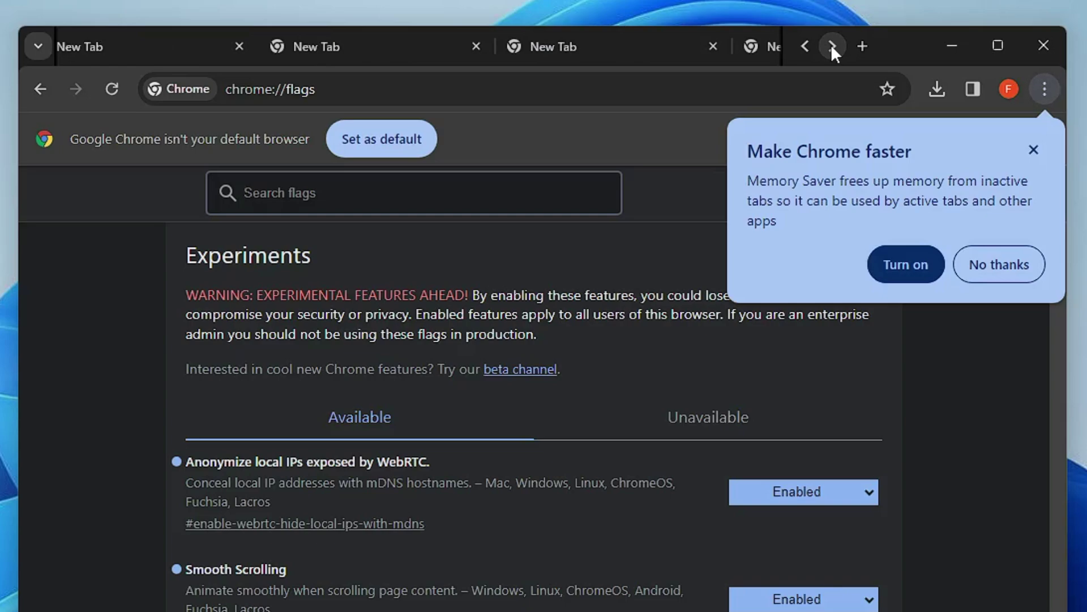
left_click(831, 45)
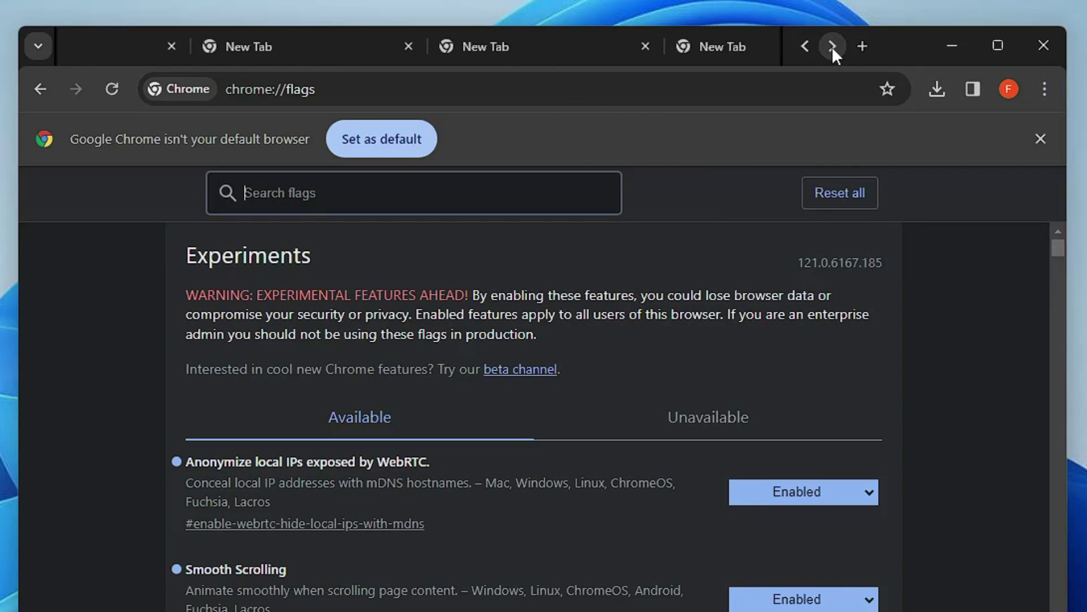
left_click(831, 45)
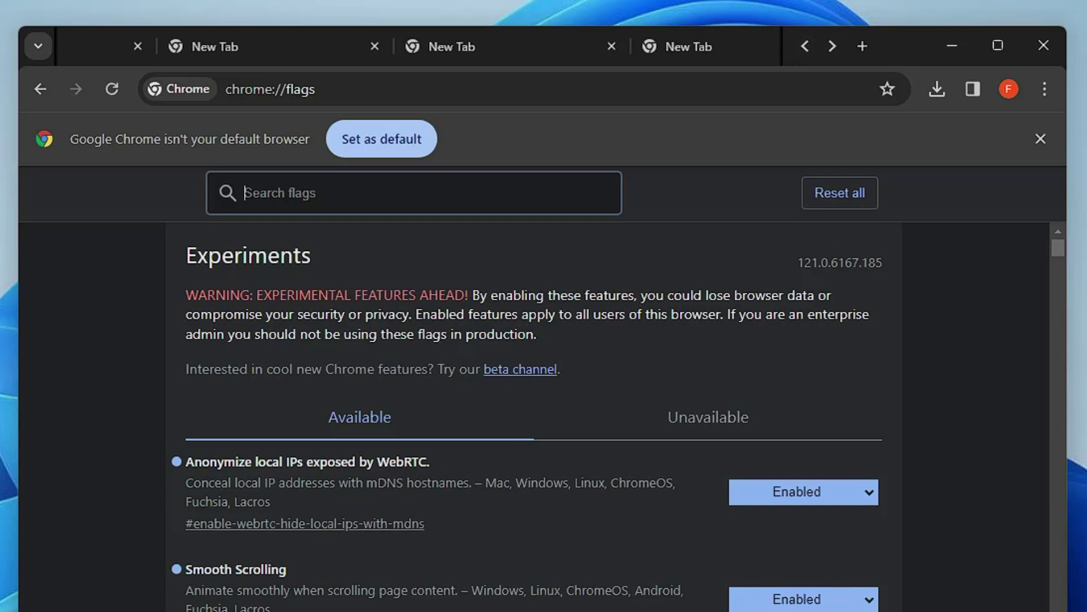
scroll(566, 47, "left", 3)
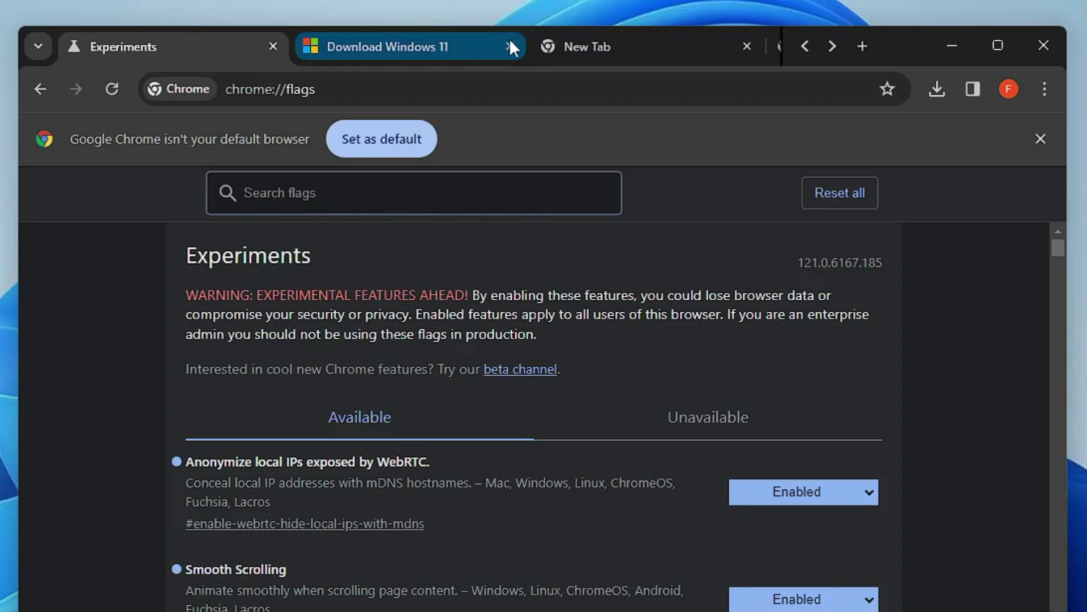
mouse_move(602, 44)
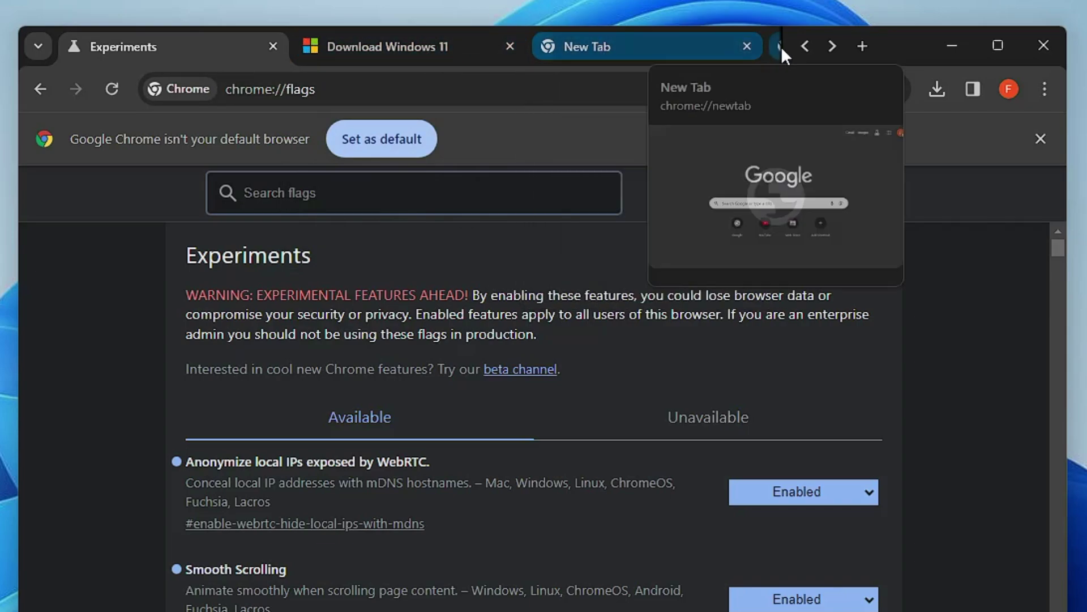
left_click(834, 45)
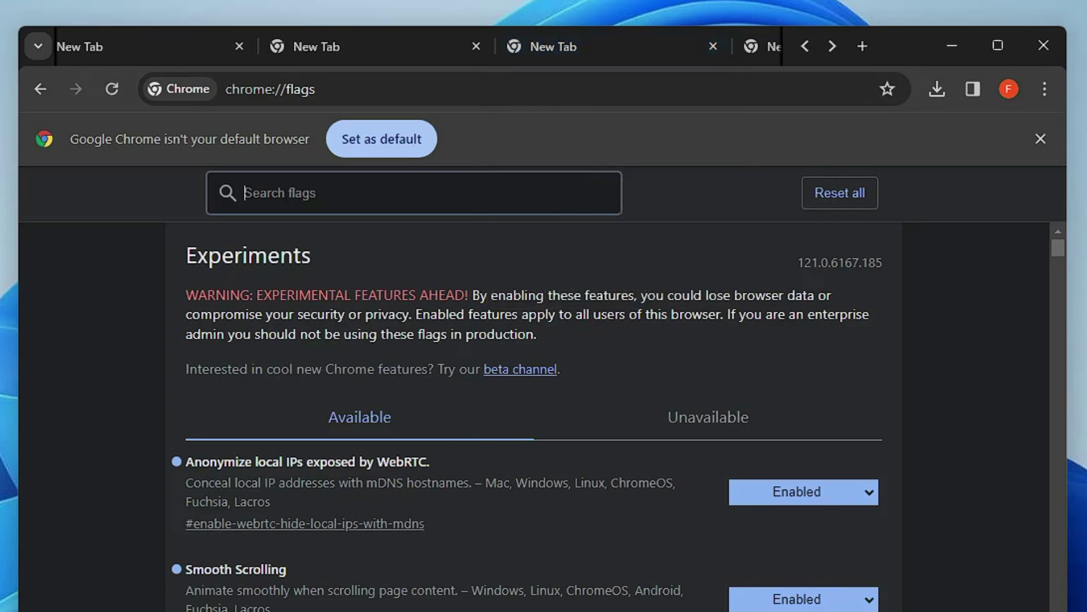
left_click(807, 47)
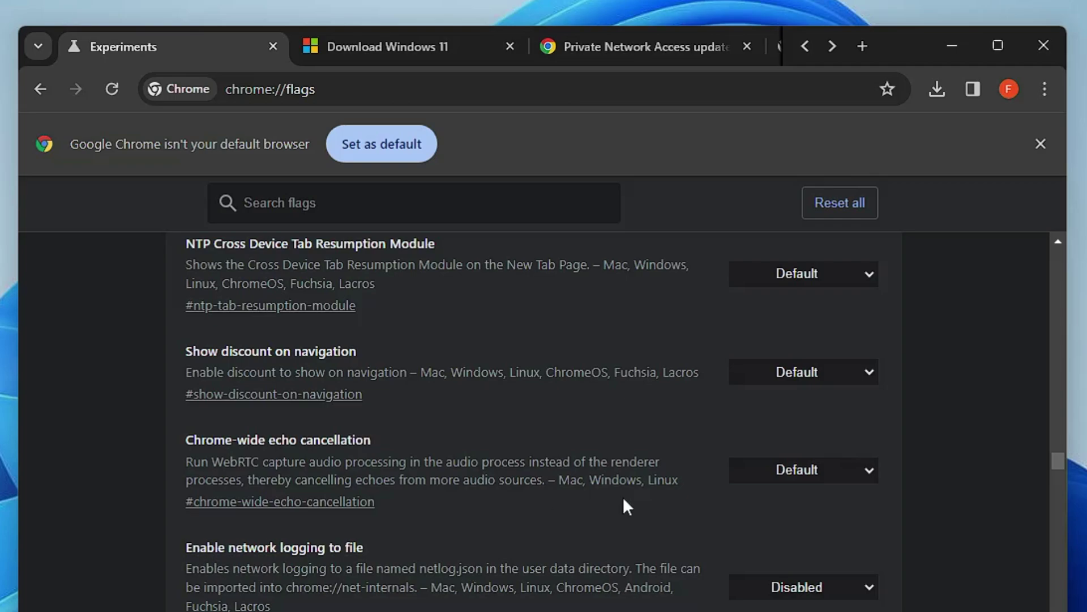
Set the "Chrome-wide echo cancellation" flag to Enabled
left_click(763, 469)
left_click(770, 509)
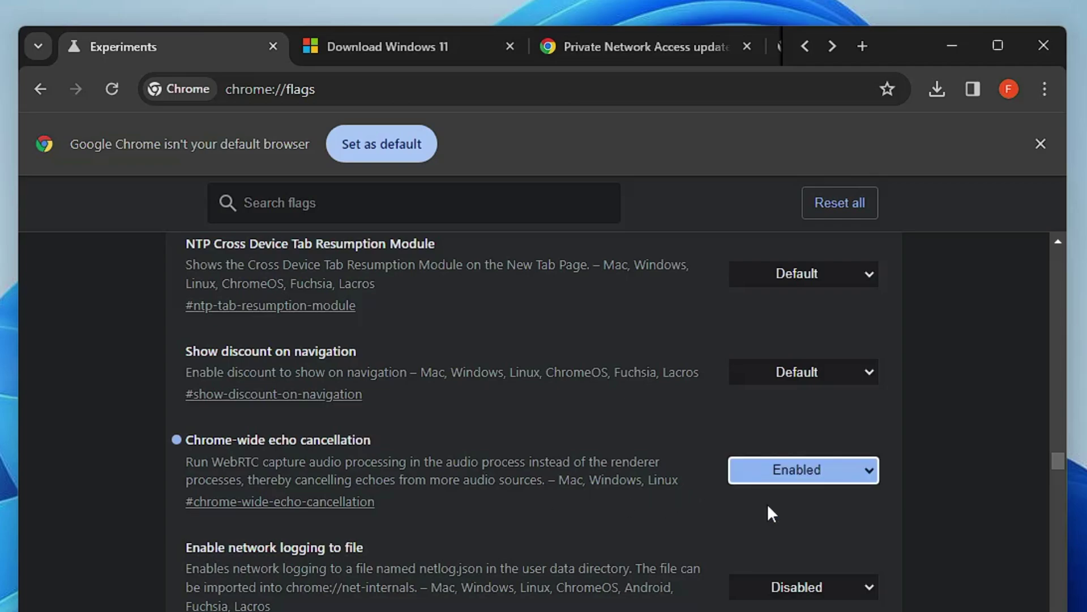